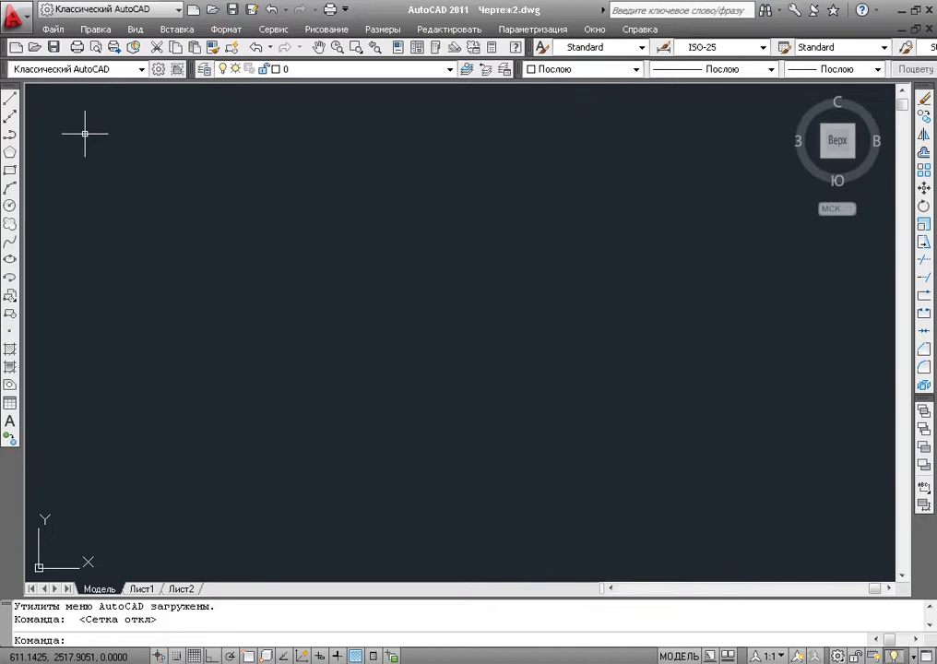
# Draw one slightly sloping construction line through two picked points
pyautogui.click(10, 114)
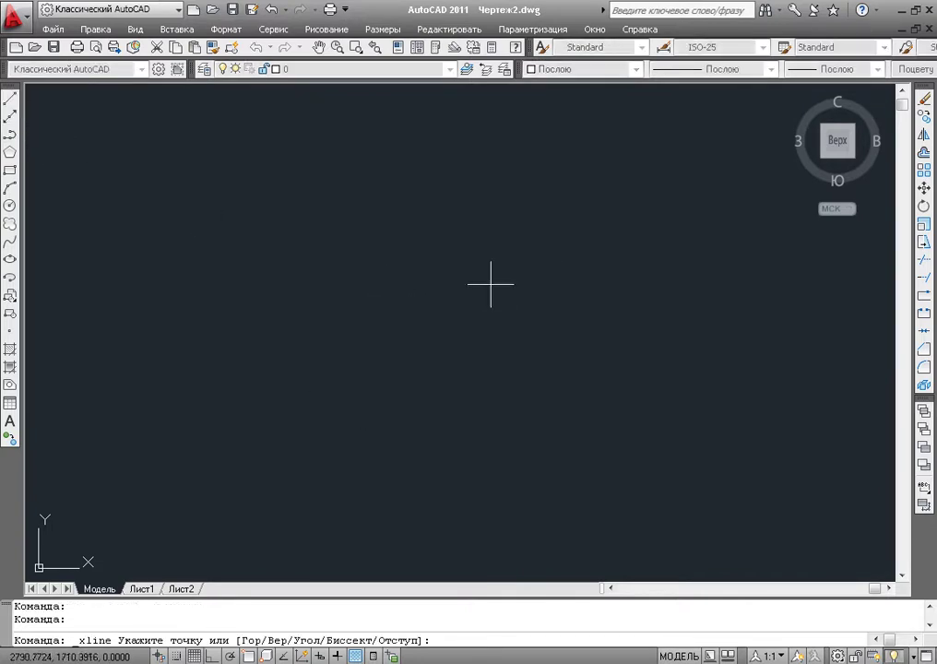
pyautogui.click(230, 250)
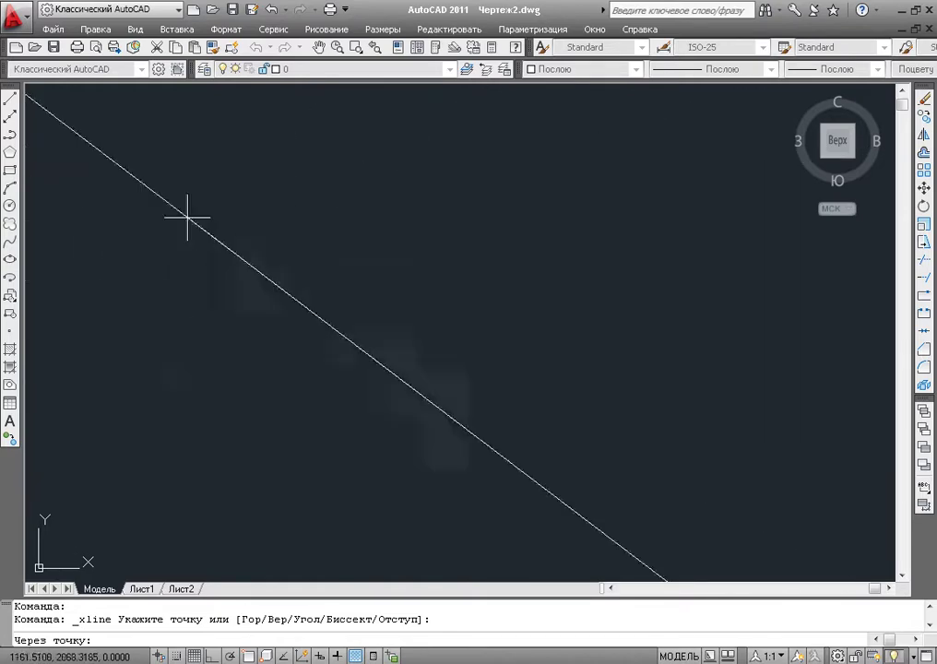
pyautogui.click(575, 234)
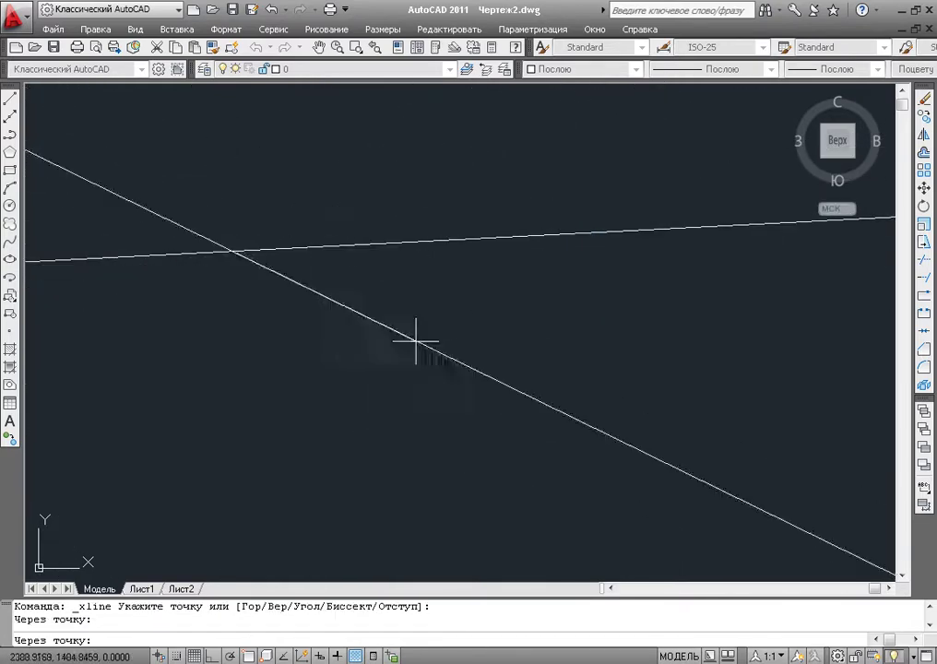
pyautogui.press('Escape')
# Pan and zoom the view around the new construction line
pyautogui.moveTo(362, 284); pyautogui.dragTo(417, 351, button='middle')
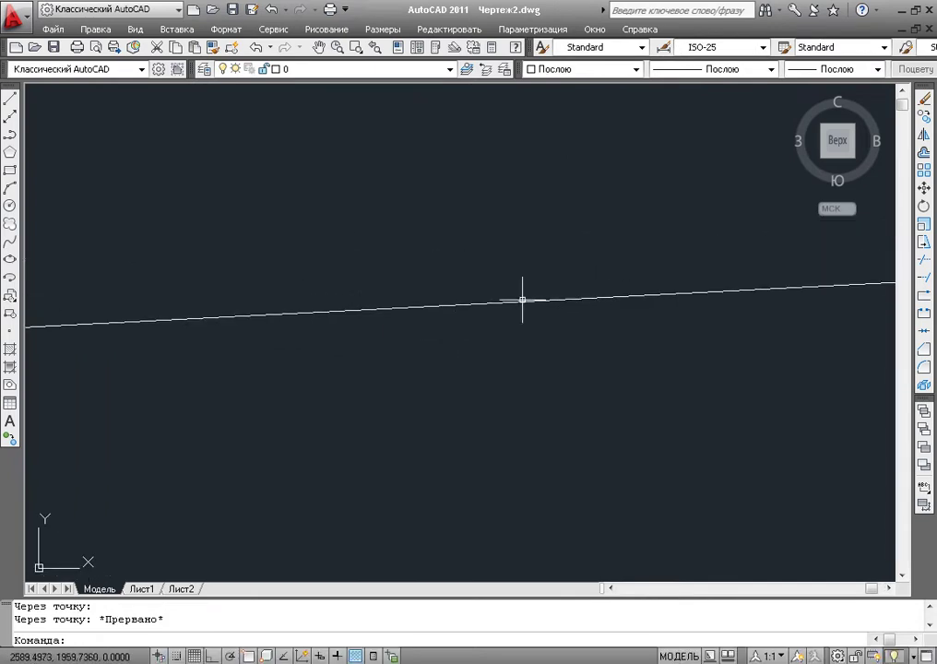
pyautogui.scroll(1, 492, 353)
pyautogui.scroll(1, 492, 353)
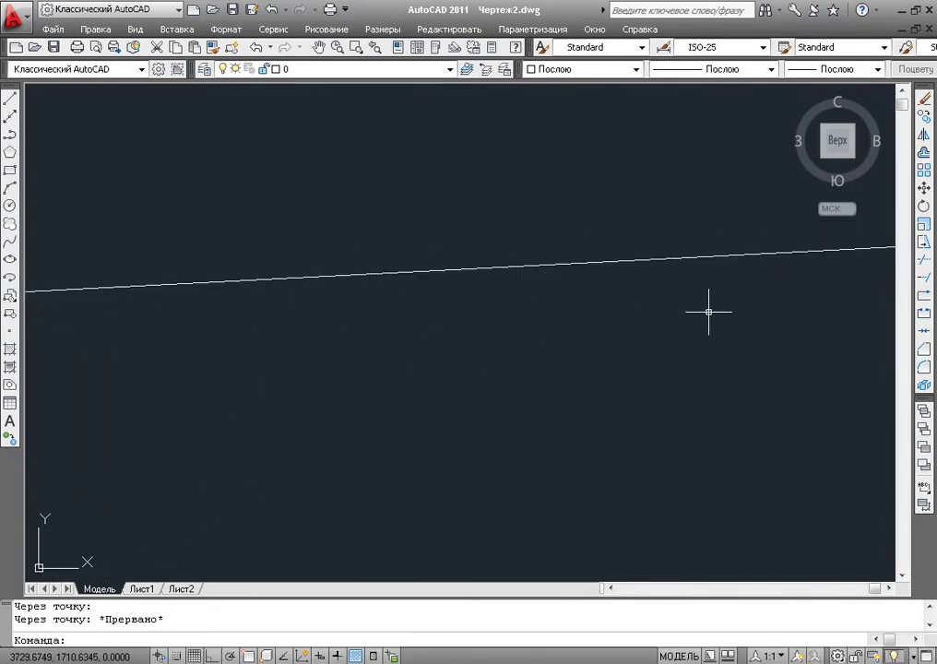
pyautogui.scroll(-1, 489, 318)
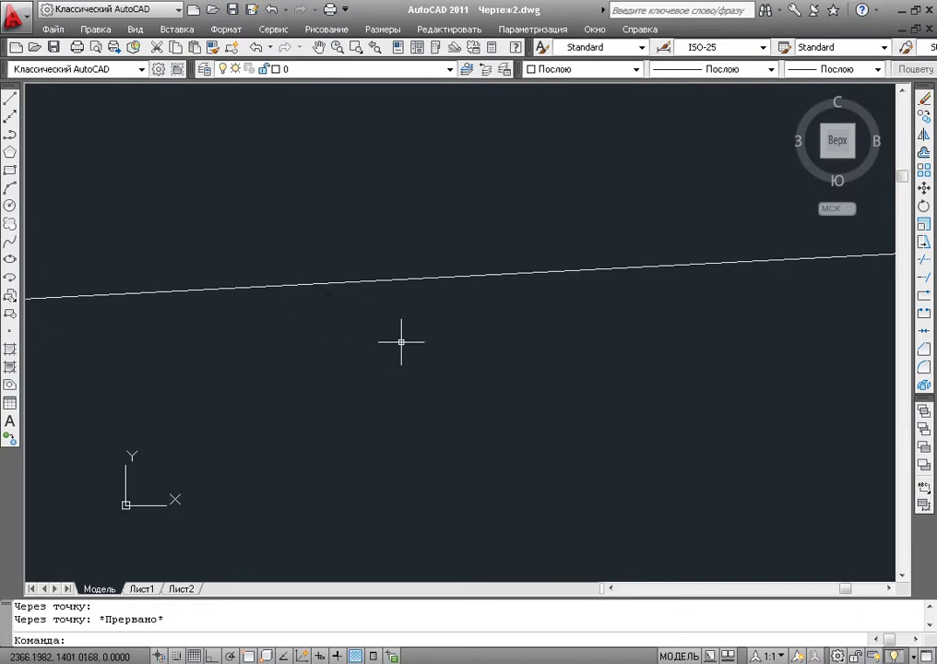
pyautogui.scroll(-1, 323, 341)
pyautogui.scroll(-2, 357, 321)
pyautogui.scroll(3, 414, 328)
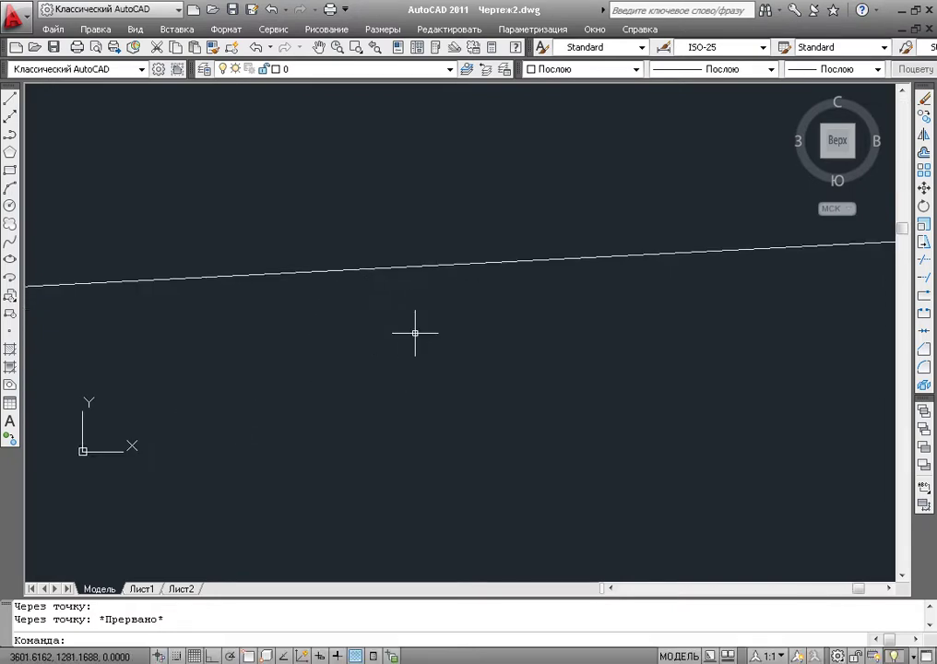
pyautogui.moveTo(412, 257); pyautogui.dragTo(416, 305, button='middle')
pyautogui.scroll(1, 416, 309)
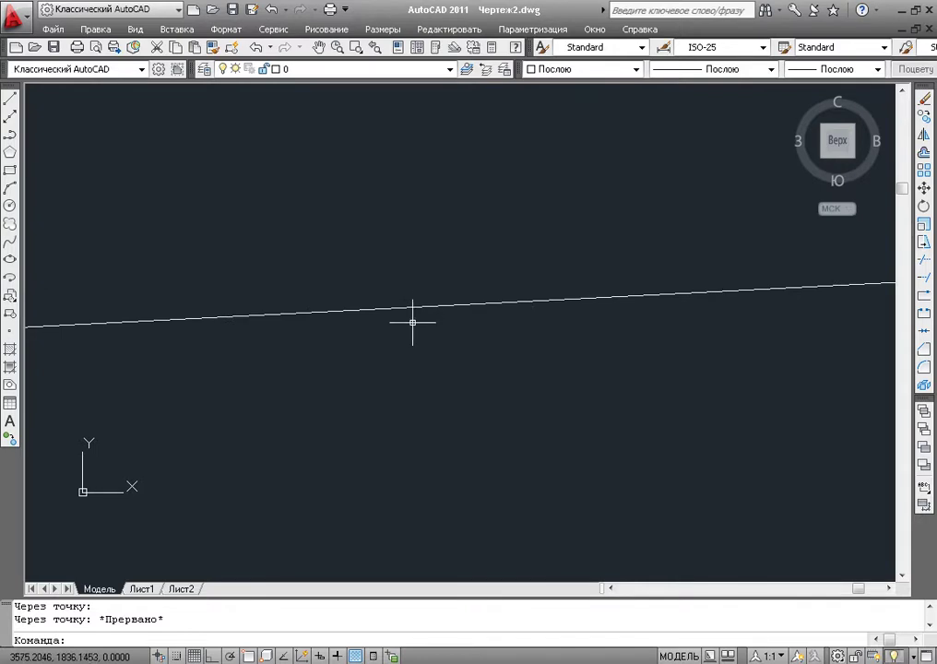
pyautogui.scroll(1, 414, 318)
pyautogui.scroll(-2, 413, 321)
pyautogui.scroll(2, 414, 321)
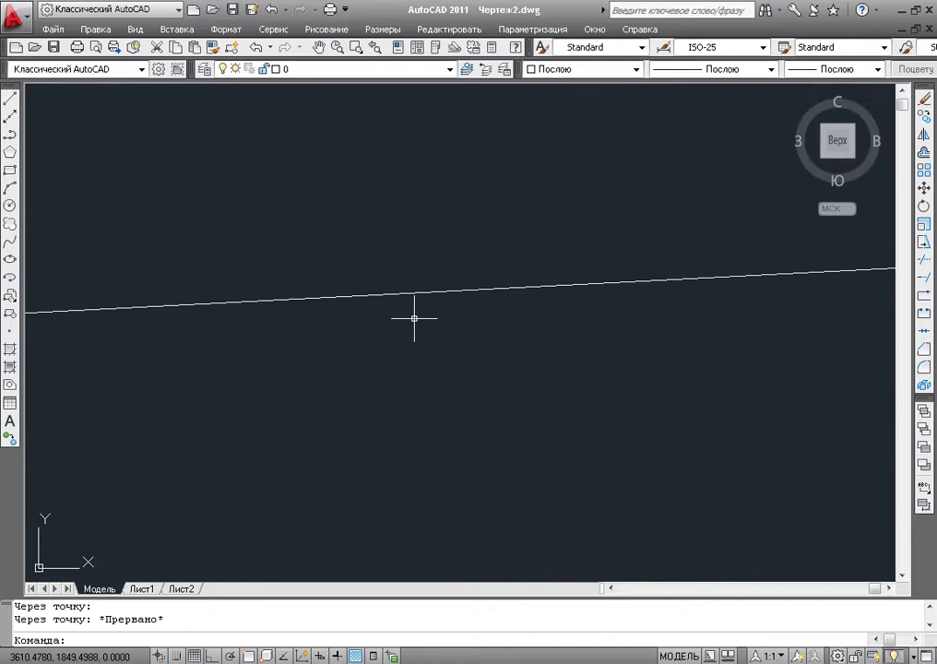
# Erase the sloping construction line and restart the construction line command
pyautogui.click(501, 240)
pyautogui.click(232, 409)
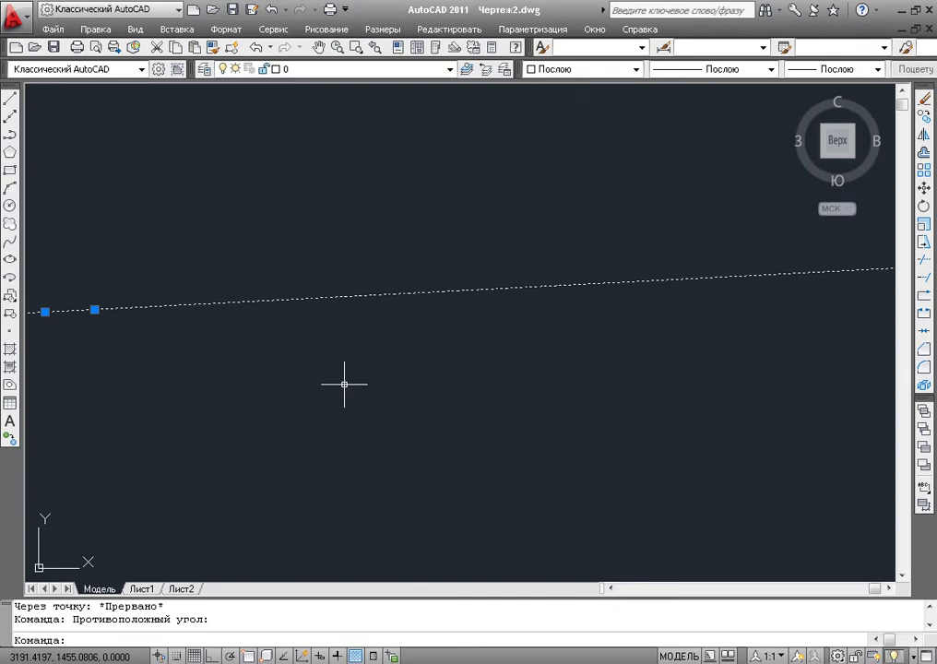
pyautogui.press('Delete')
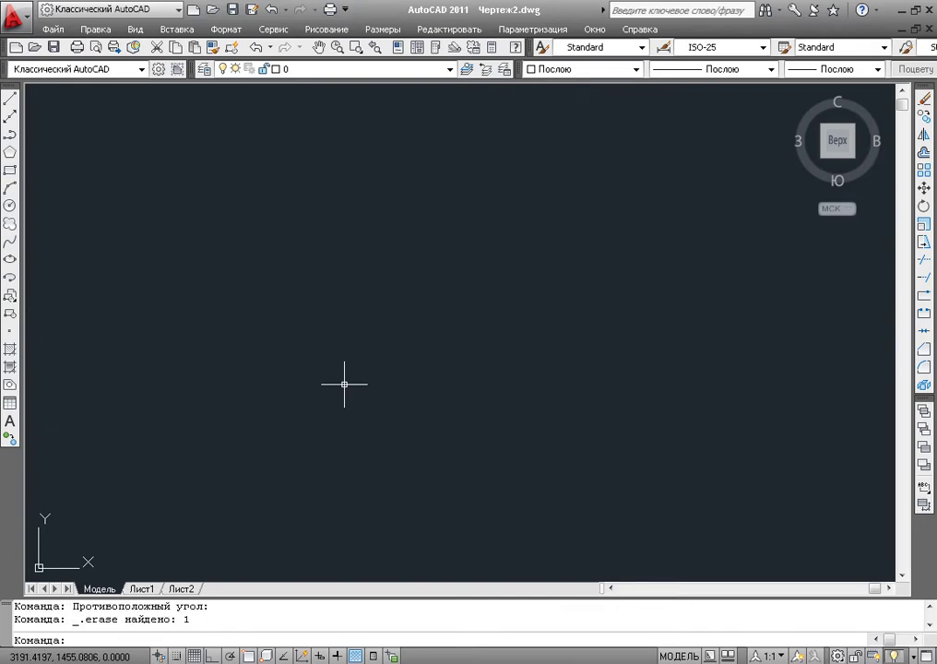
pyautogui.click(8, 115)
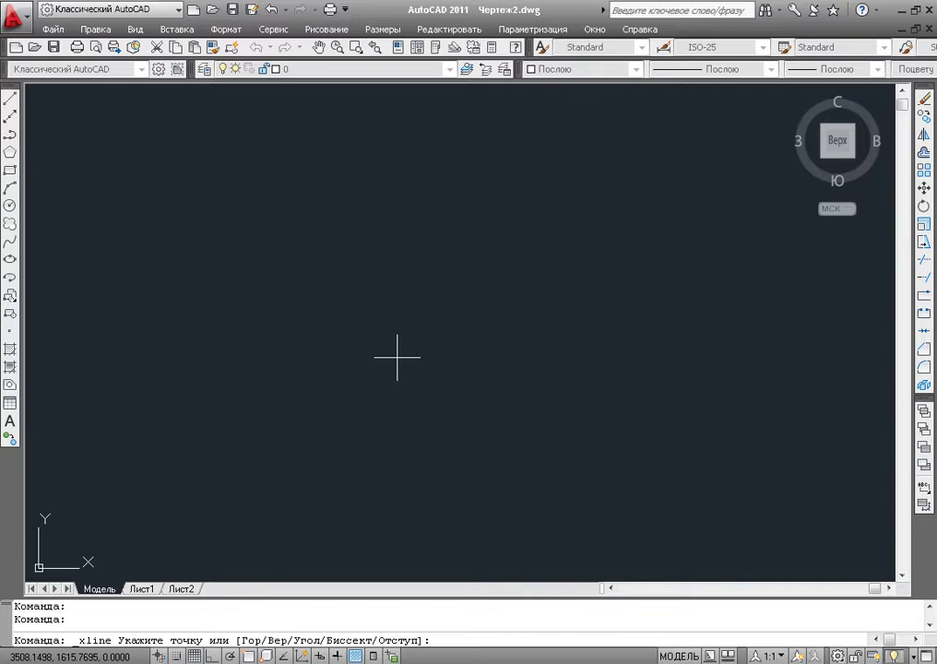
# Fix the new construction line's first point at 10,10
pyautogui.write('10')
pyautogui.write(',10')
pyautogui.press('Return')
pyautogui.scroll(-5, 398, 357)
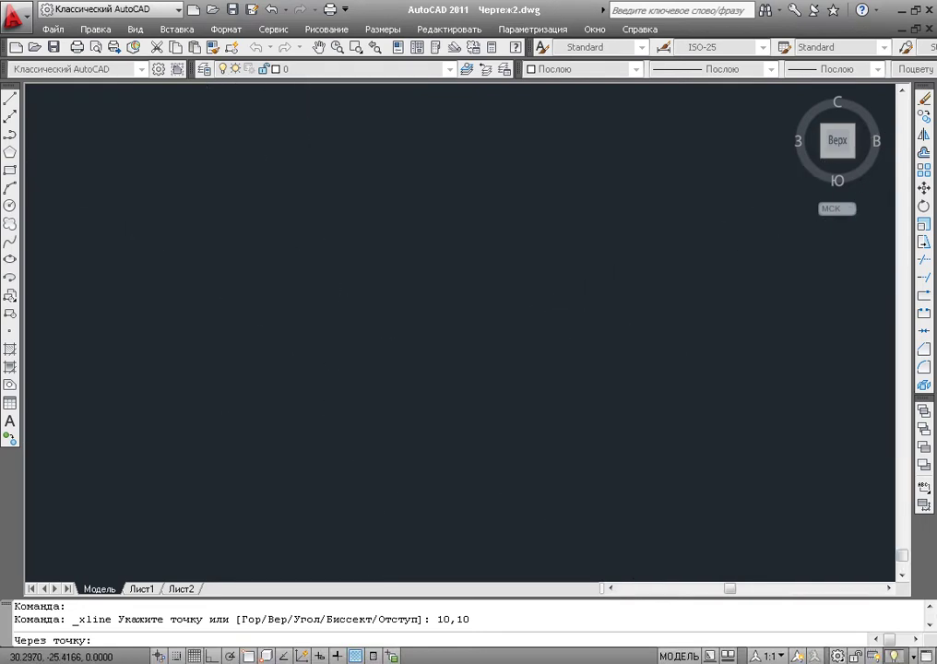
pyautogui.scroll(3, 318, 318)
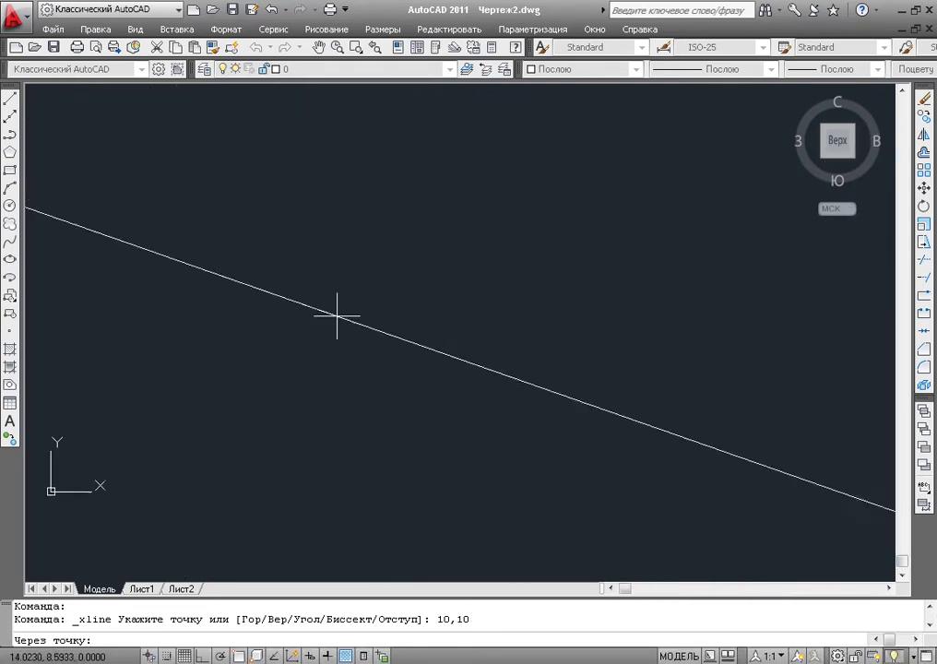
pyautogui.scroll(-3, 307, 308)
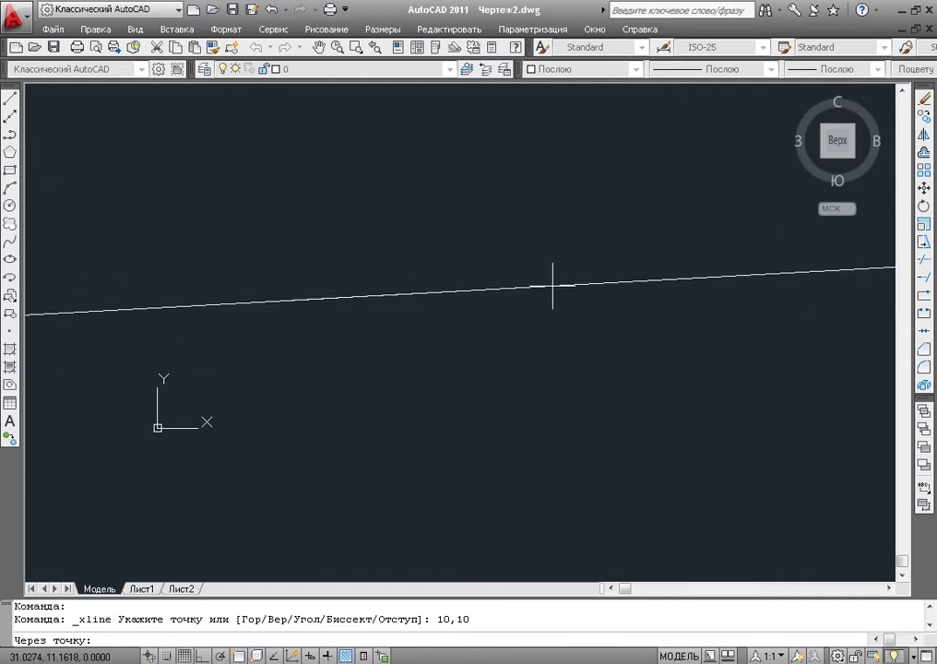
# Add construction lines through 20,10 (horizontal) and 10,0 (vertical), then end XLINE
pyautogui.write('2')
pyautogui.write('0')
pyautogui.press('BackSpace')
pyautogui.press('BackSpace')
pyautogui.write('20')
pyautogui.write(',1')
pyautogui.write('0')
pyautogui.press('Return')
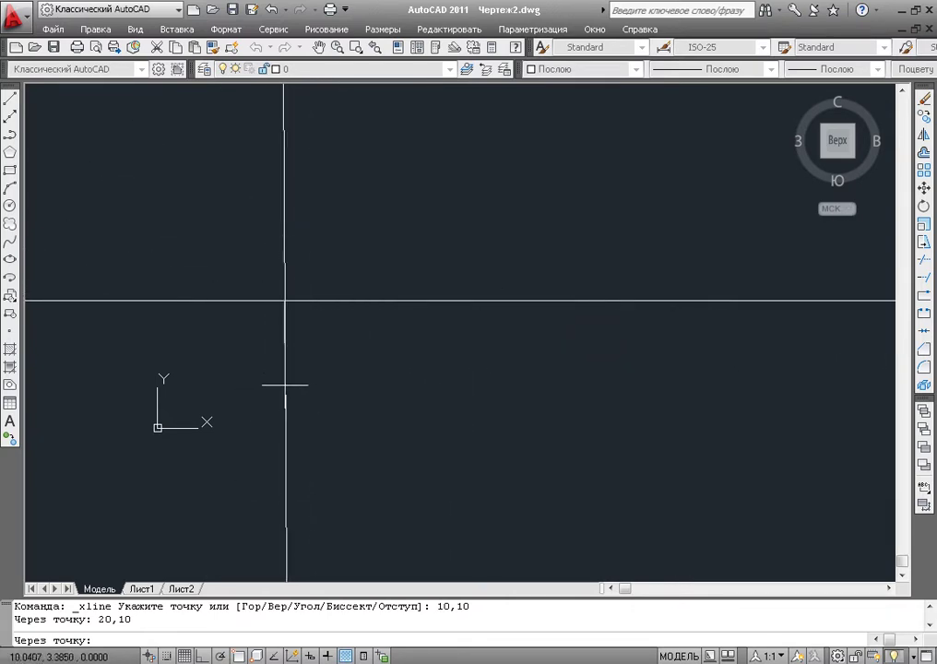
pyautogui.write('10,')
pyautogui.write('0')
pyautogui.press('Return')
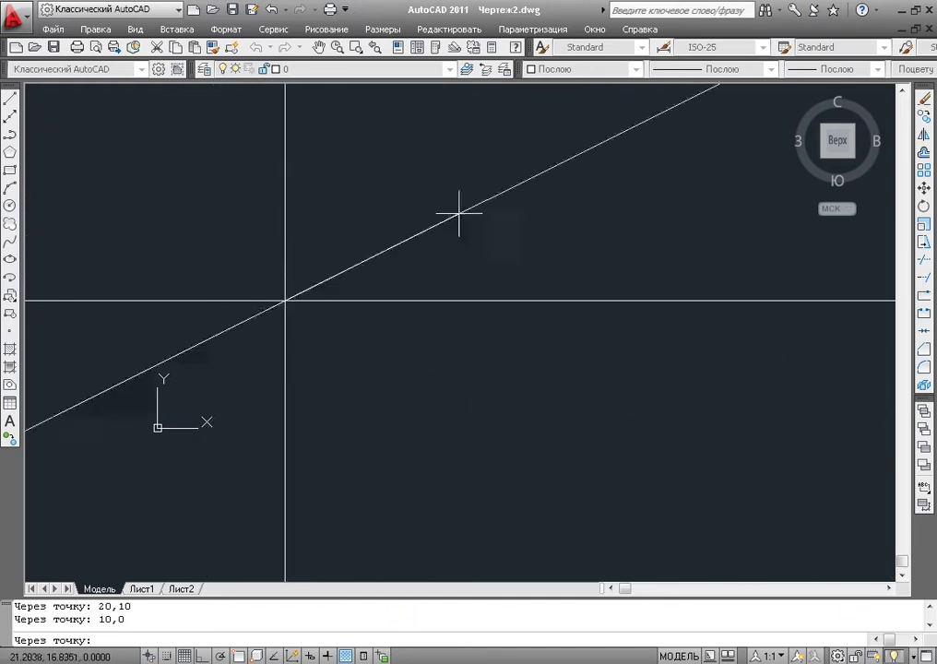
pyautogui.press('Escape')
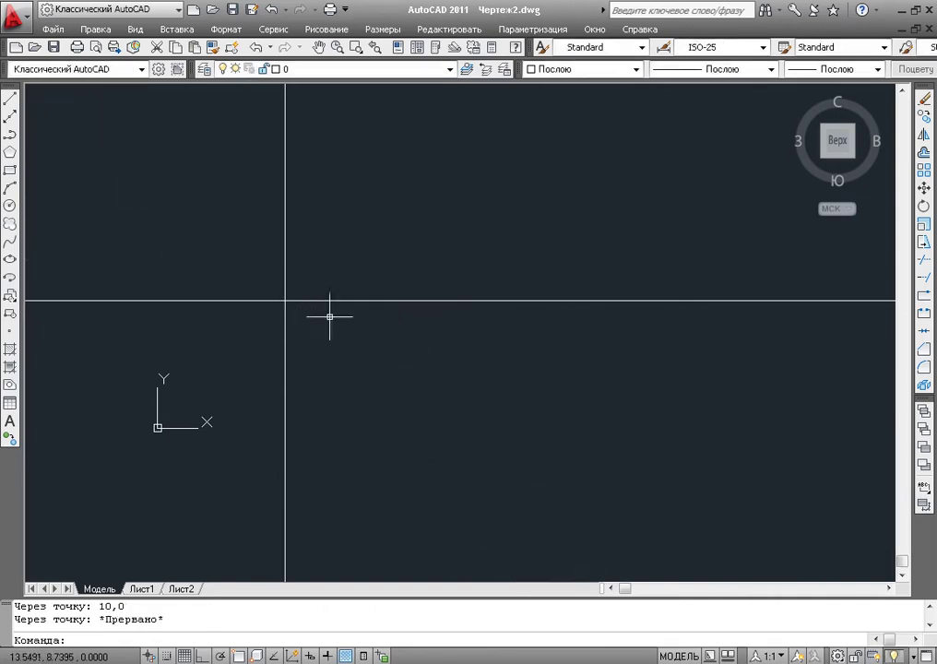
# Erase both construction lines crossing at 10,10 using a crossing window
pyautogui.moveTo(287, 303)
pyautogui.mouseDown(button='middle')
pyautogui.moveTo(327, 310)
pyautogui.moveTo(318, 320)
pyautogui.mouseUp(button='middle')
pyautogui.scroll(2, 332, 330)
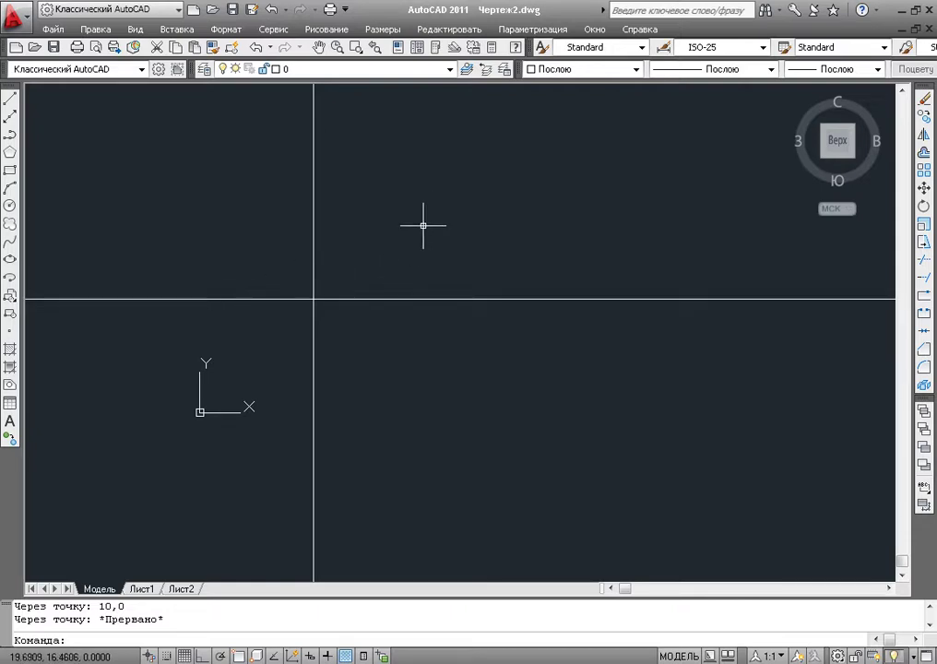
pyautogui.click(477, 188)
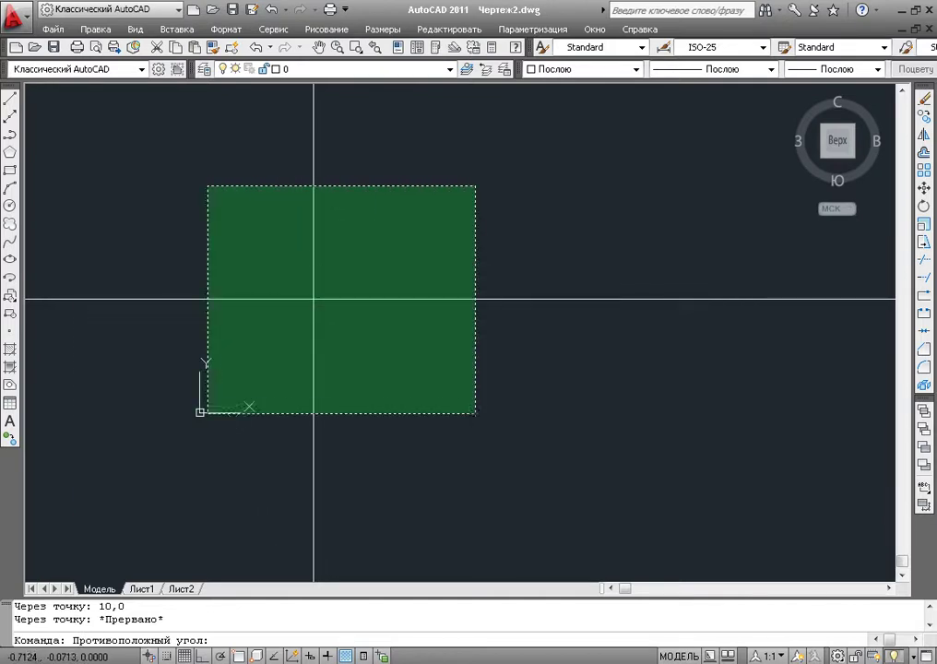
pyautogui.click(208, 412)
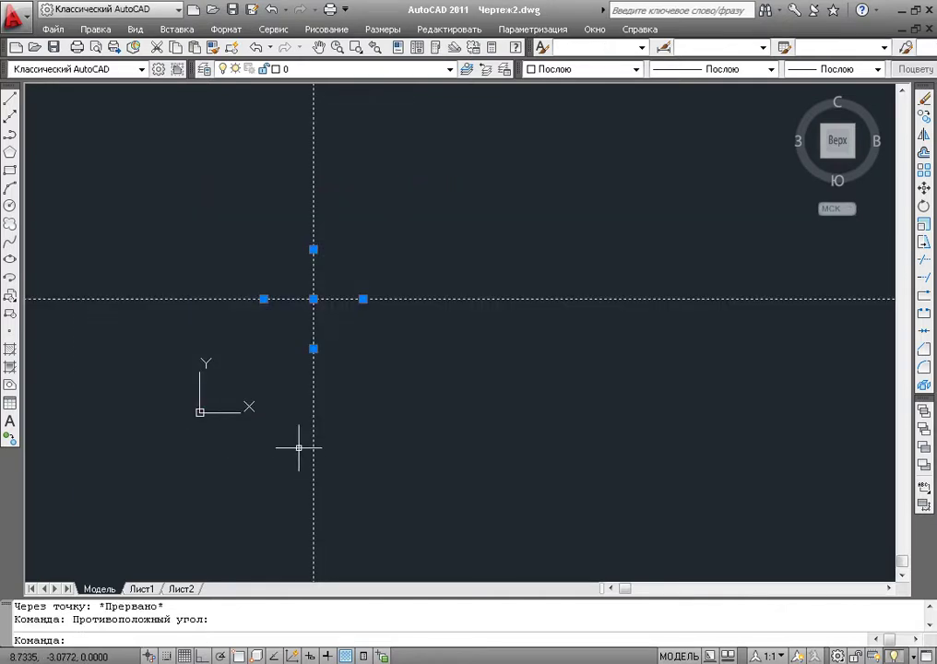
pyautogui.press('Delete')
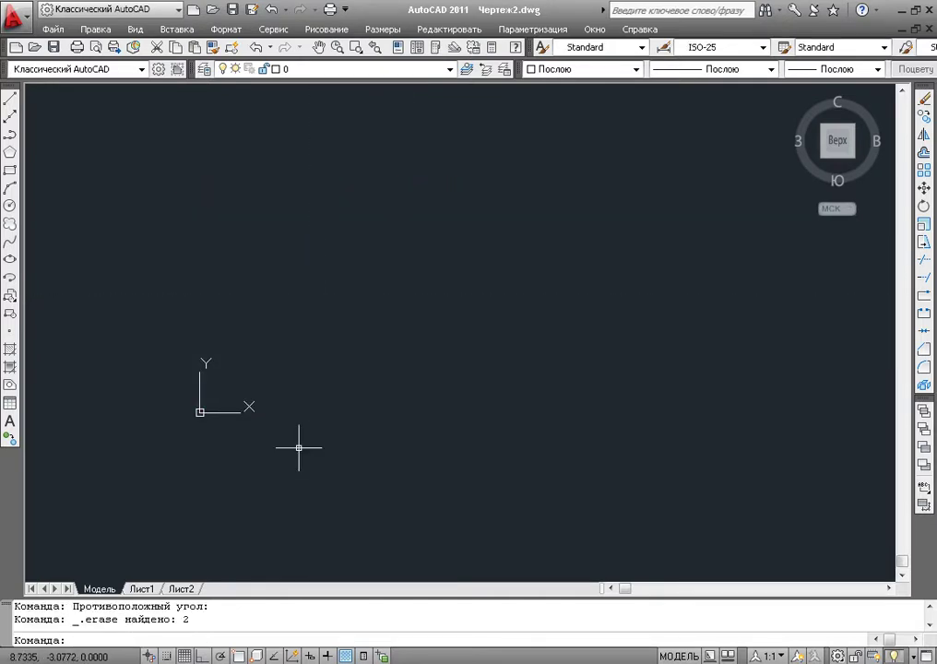
# Start the XLINE command again on the empty drawing
pyautogui.click(11, 120)
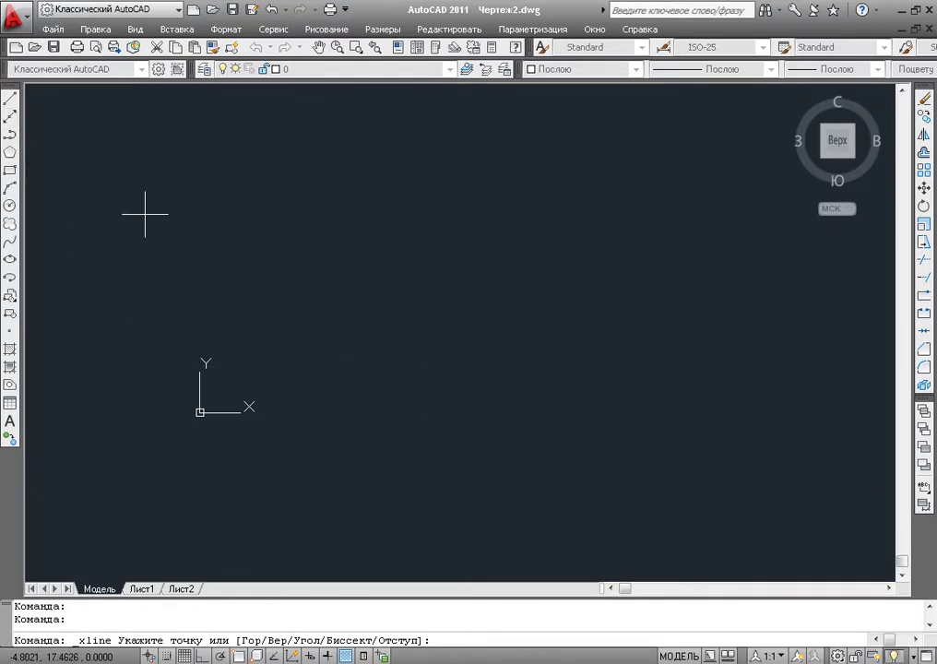
# Restart XLINE so it offers the Hor, Ver, Ang, Bisect and Offset options
pyautogui.click(9, 113)
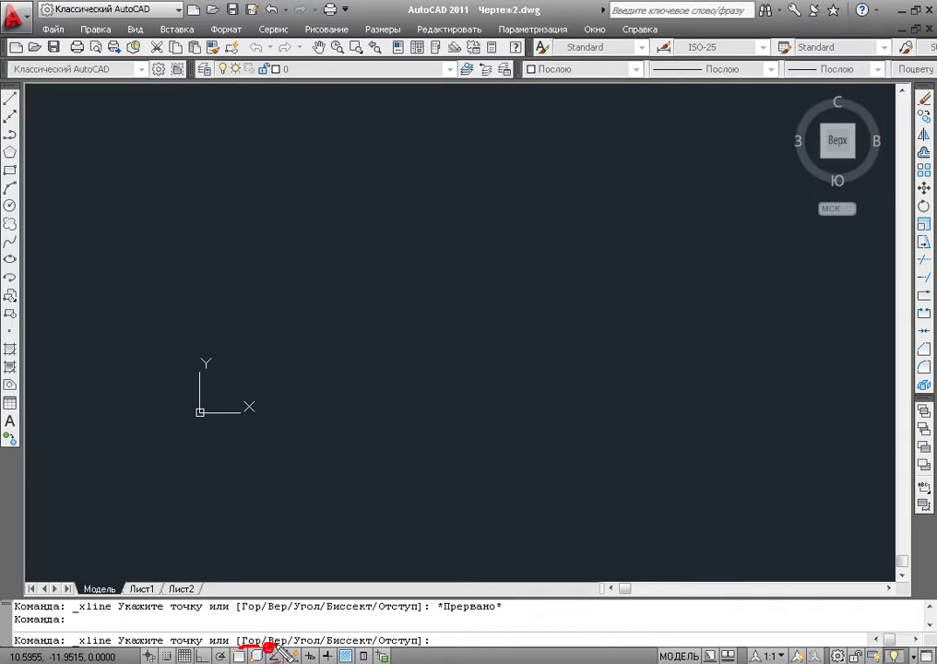
pyautogui.moveTo(268, 649); pyautogui.dragTo(282, 644)
pyautogui.moveTo(270, 652); pyautogui.dragTo(254, 648)
pyautogui.press('Escape')
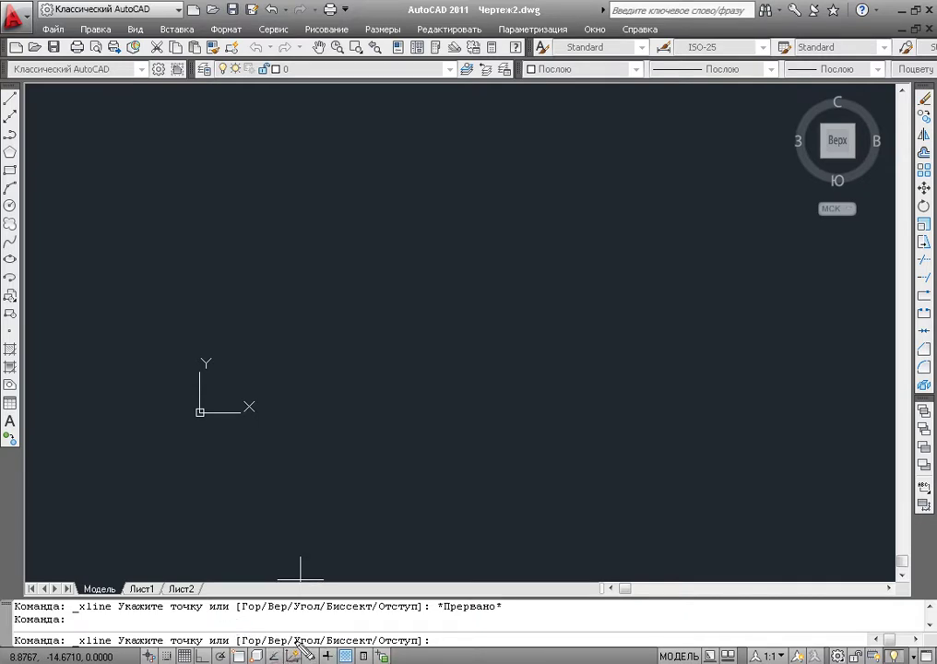
pyautogui.moveTo(242, 632)
pyautogui.mouseDown()
pyautogui.moveTo(269, 649)
pyautogui.moveTo(281, 631)
pyautogui.moveTo(325, 637)
pyautogui.mouseUp()
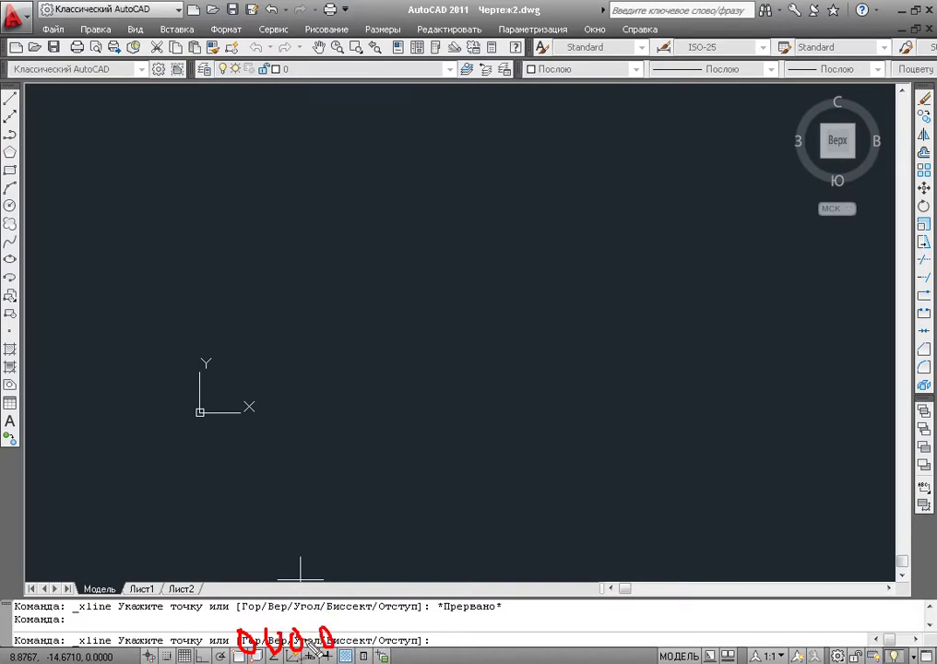
pyautogui.press('Escape')
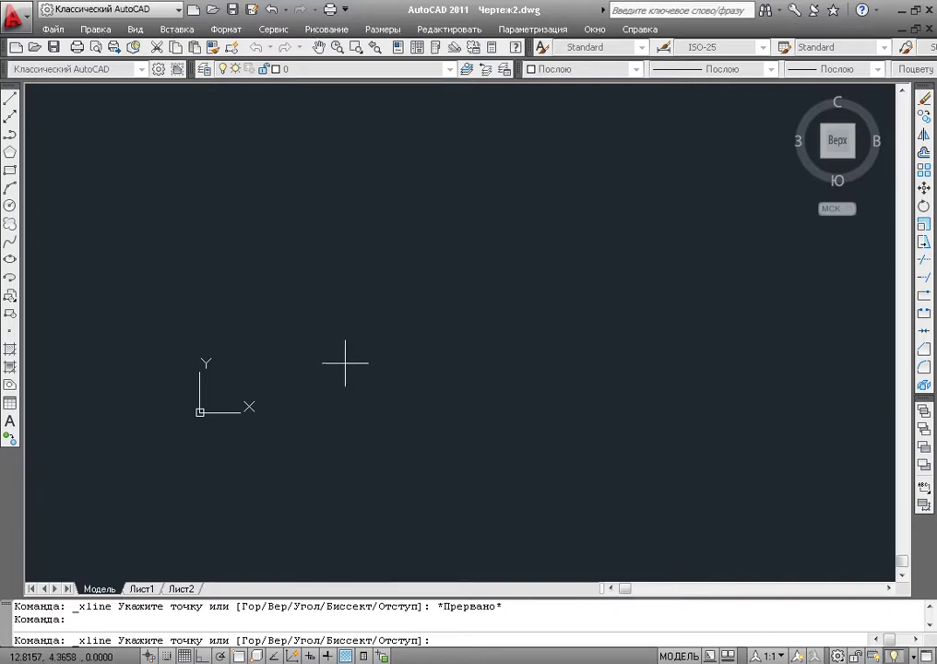
# Choose the horizontal (Гор) option and enter 0,0 as the through point
pyautogui.write('г')
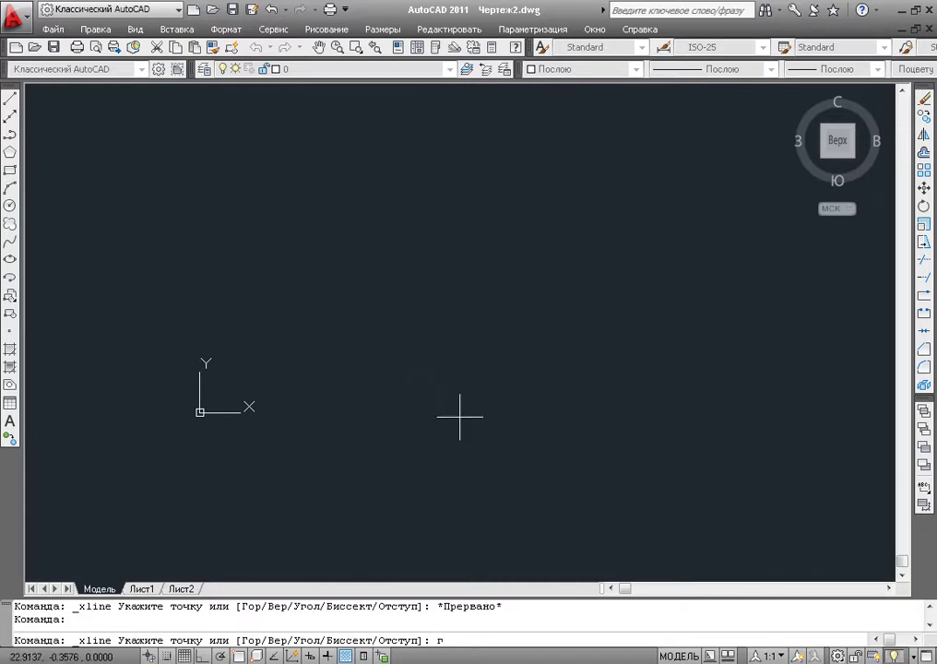
pyautogui.press('Return')
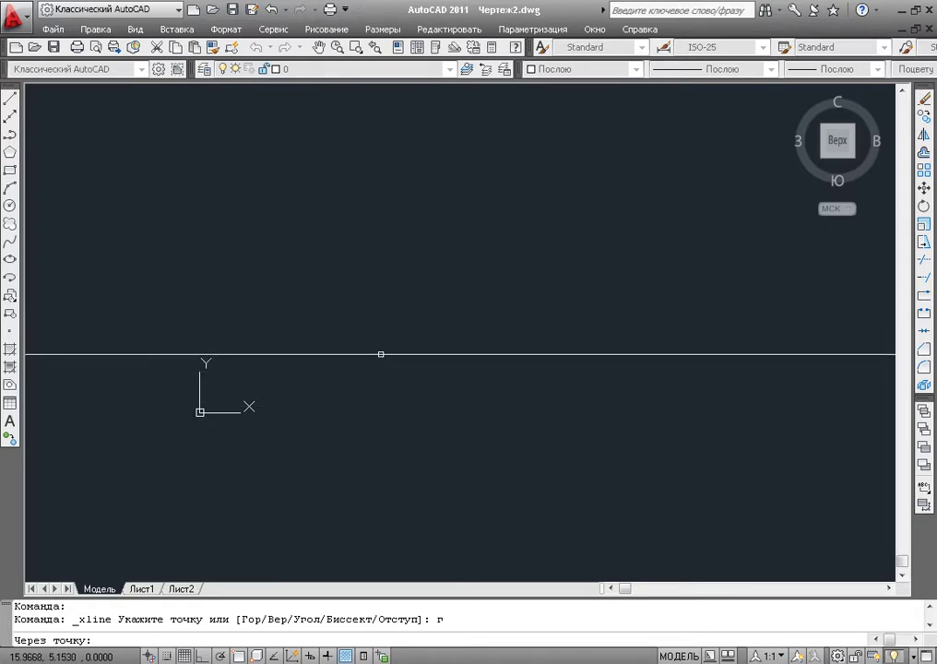
pyautogui.write('0')
pyautogui.write('б')
pyautogui.press('BackSpace')
pyautogui.write(',')
pyautogui.press('BackSpace')
pyautogui.write('0')
# Place the horizontal construction line through 0,0 and recentre the view on it
pyautogui.press('Return')
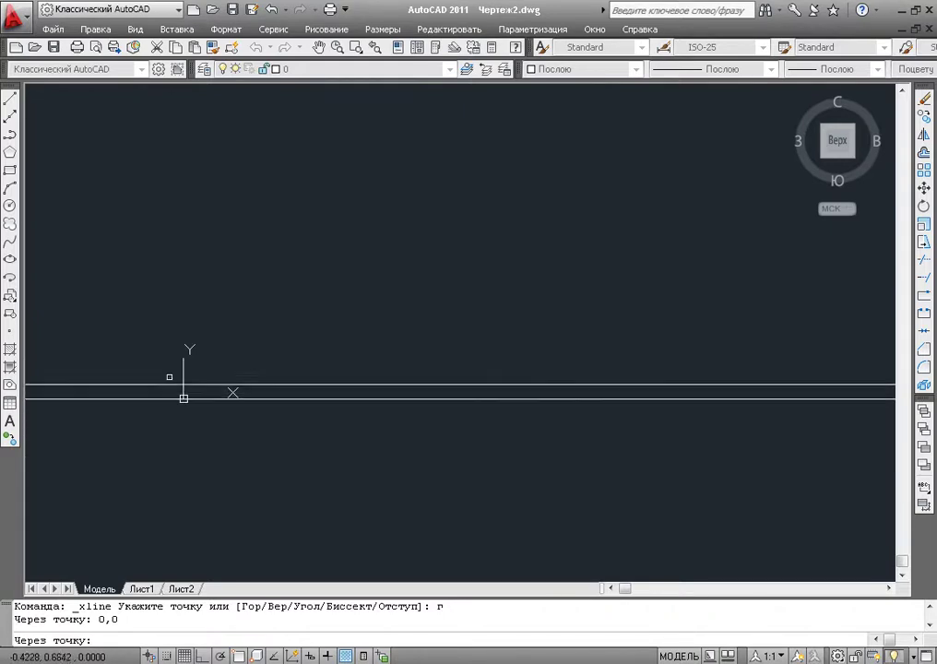
pyautogui.scroll(3, 215, 403)
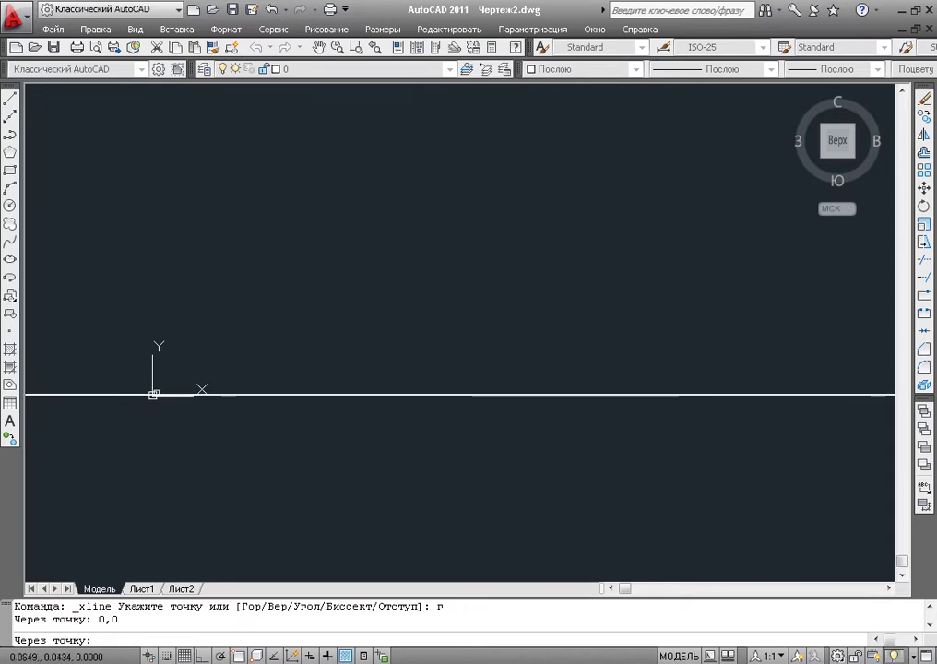
pyautogui.scroll(3, 176, 398)
pyautogui.moveTo(176, 397)
pyautogui.mouseDown(button='middle')
pyautogui.moveTo(325, 399)
pyautogui.moveTo(312, 409)
pyautogui.mouseUp(button='middle')
pyautogui.write('10,1')
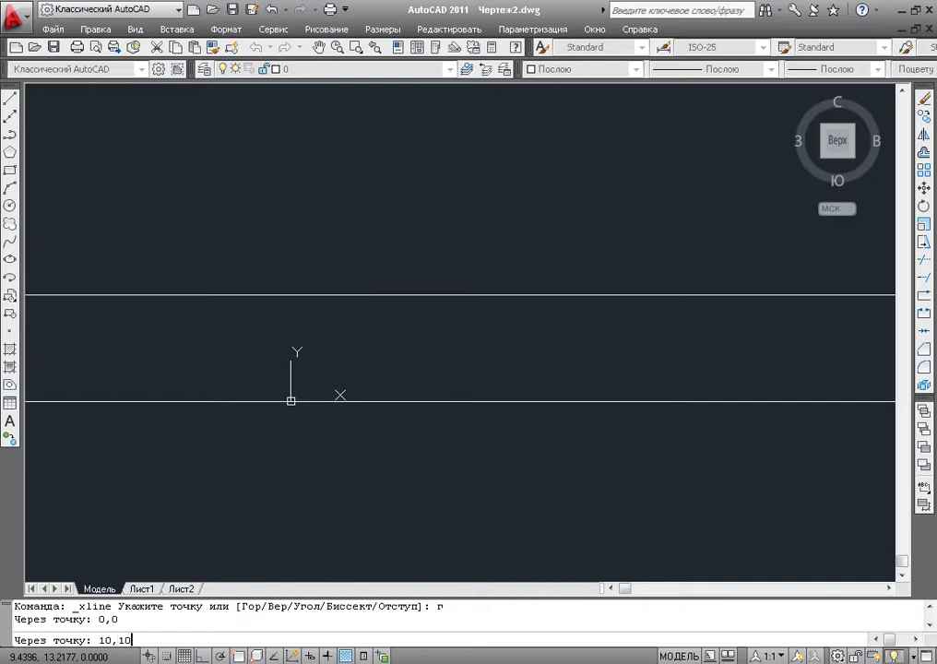
pyautogui.press('BackSpace')
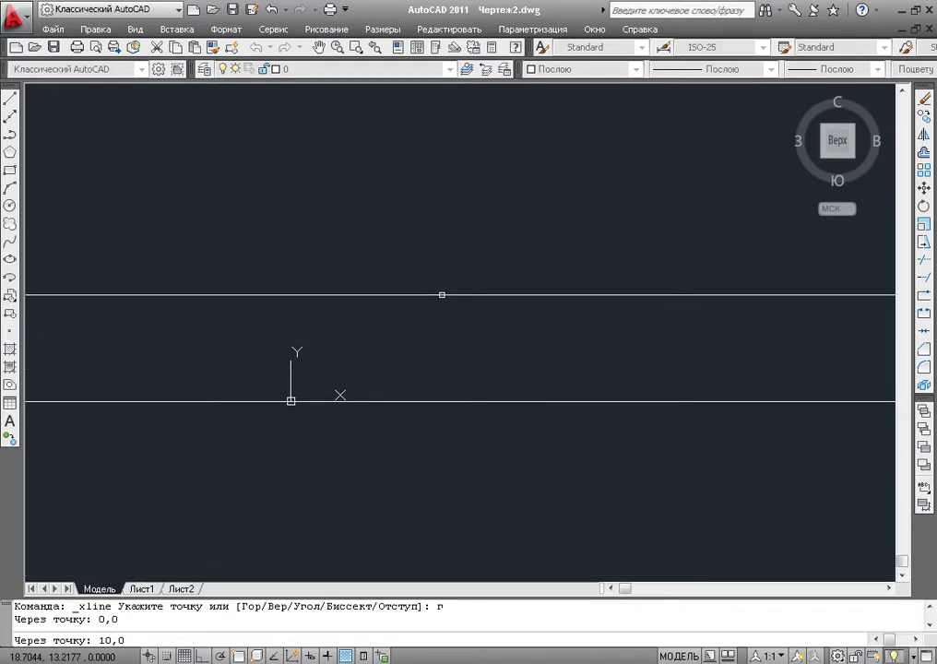
# Add horizontal construction lines through 0,10, 0,20, 0,30 and 0,40
pyautogui.press('Return')
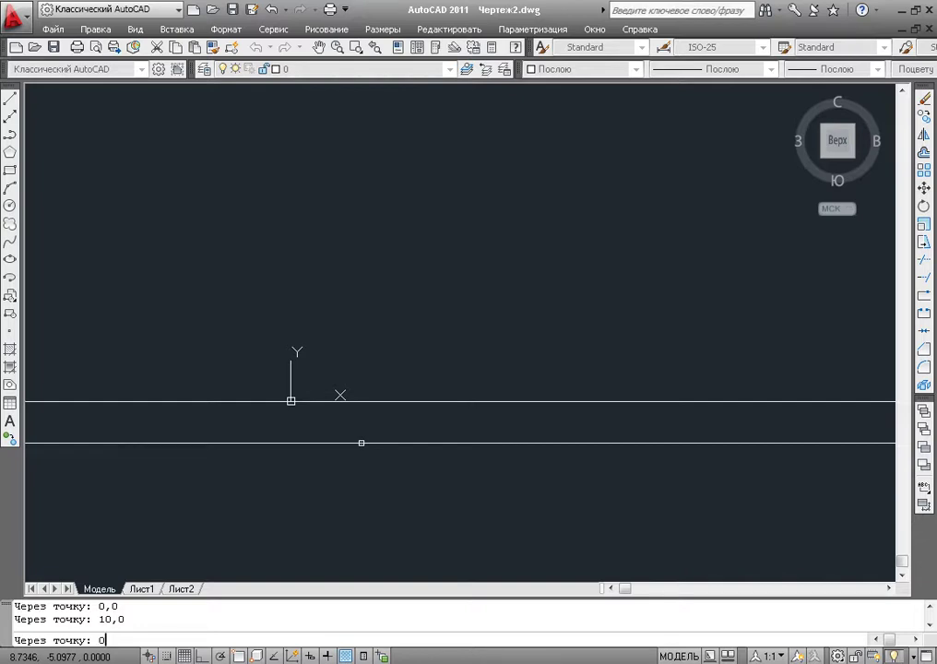
pyautogui.write(',10')
pyautogui.press('Return')
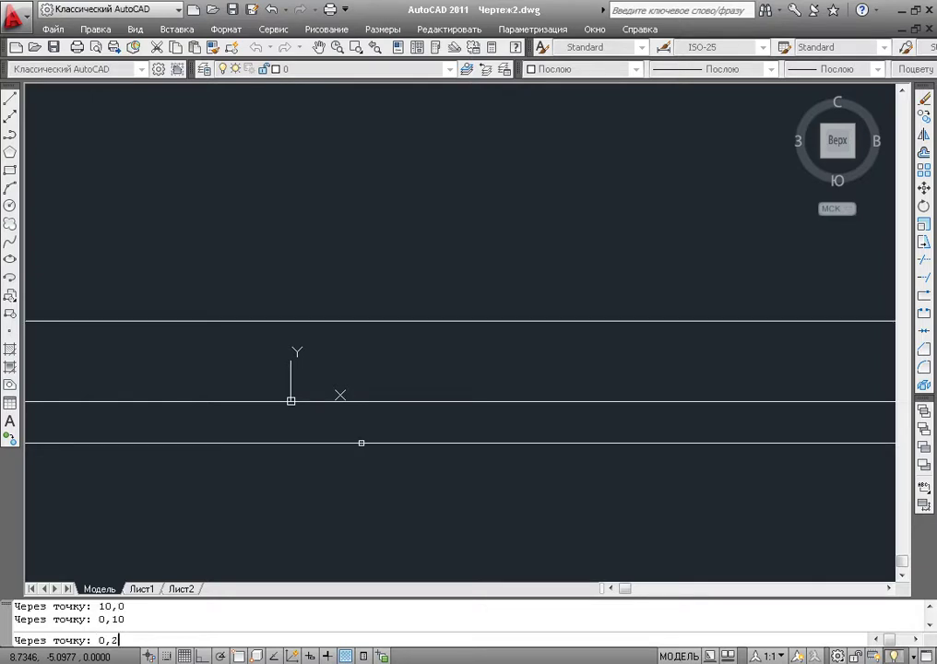
pyautogui.write('0')
pyautogui.press('Return')
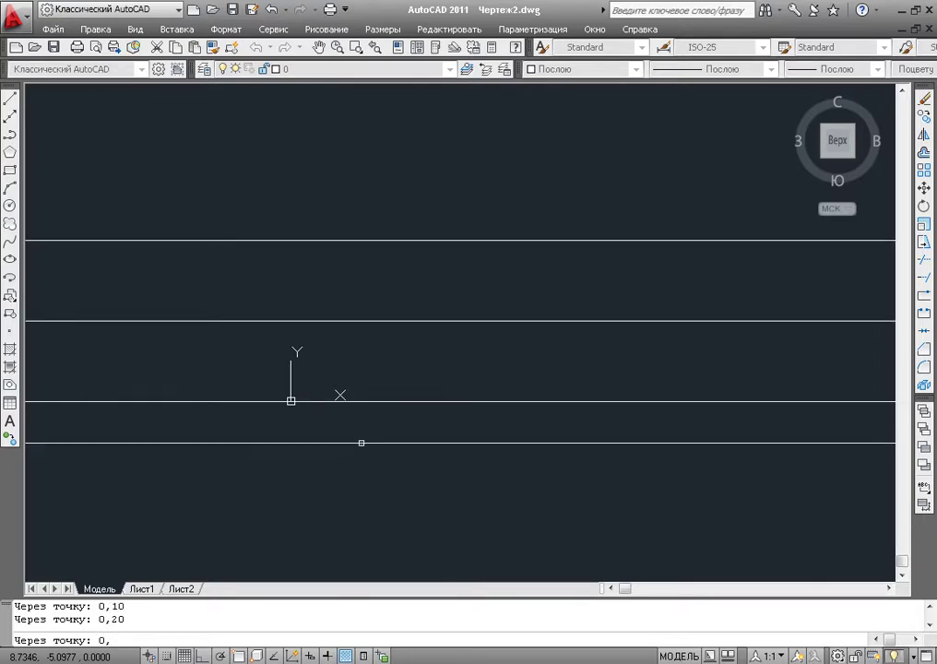
pyautogui.write('0,3')
pyautogui.press('Return')
pyautogui.write('0,4')
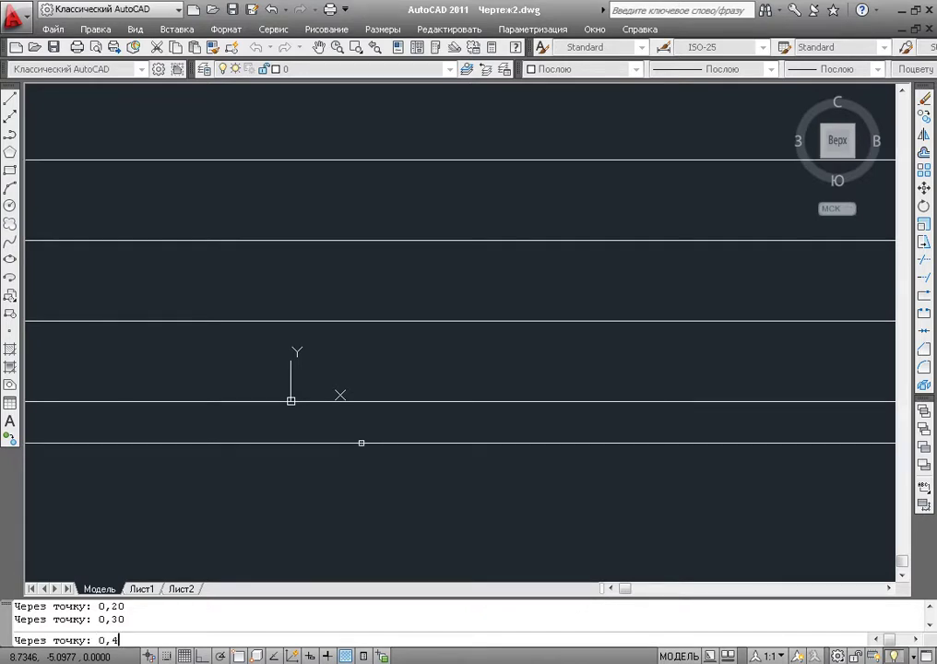
pyautogui.write('0')
pyautogui.press('Return')
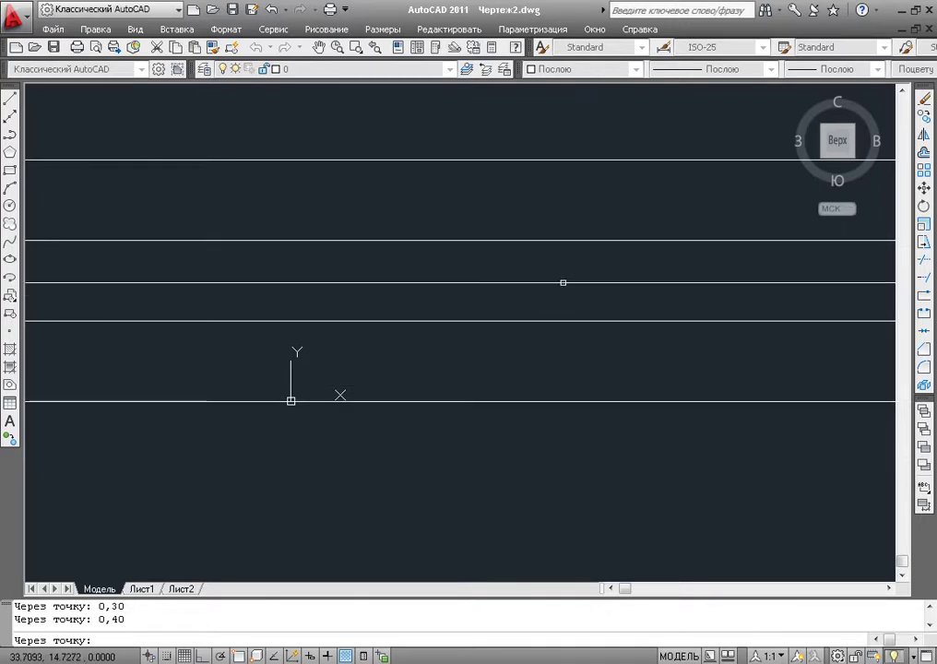
pyautogui.scroll(-4, 546, 299)
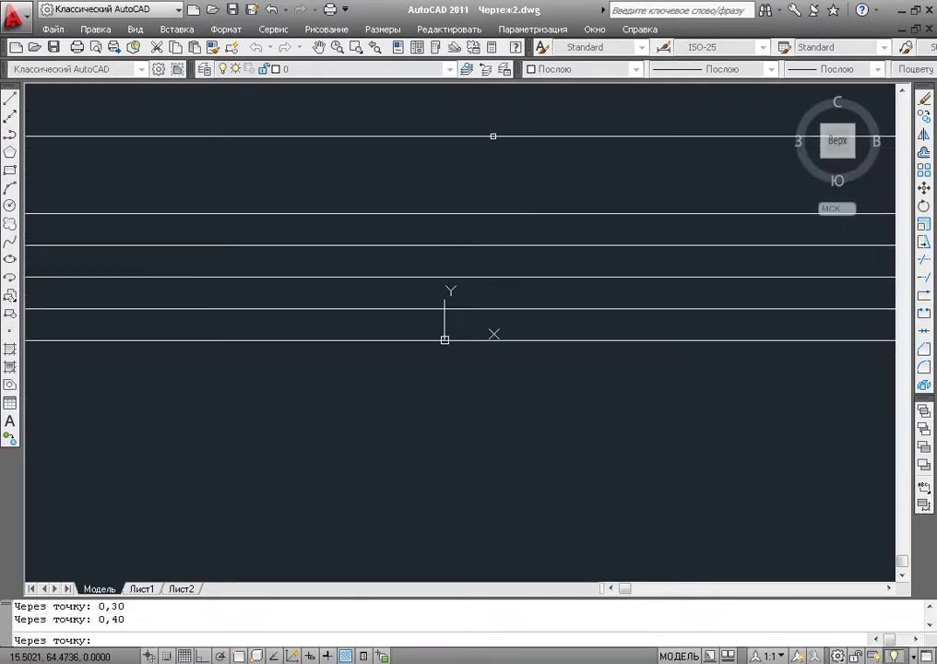
pyautogui.moveTo(526, 262); pyautogui.dragTo(432, 290, button='middle')
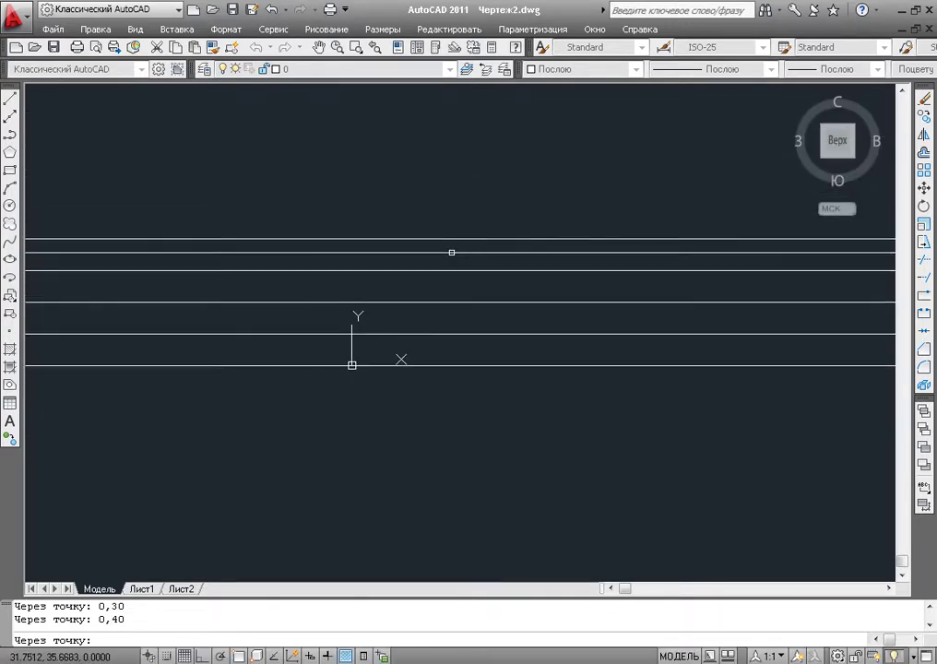
pyautogui.scroll(2, 439, 240)
pyautogui.moveTo(456, 377); pyautogui.dragTo(482, 379, button='middle')
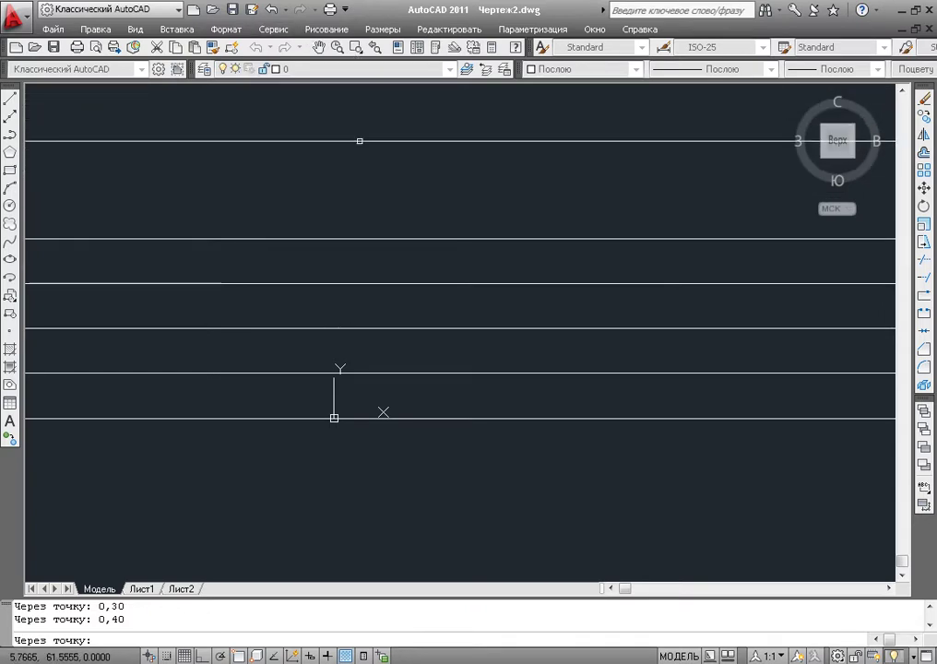
# End the horizontal XLINE run and restart XLINE with the Vertical (в) option
pyautogui.press('Return')
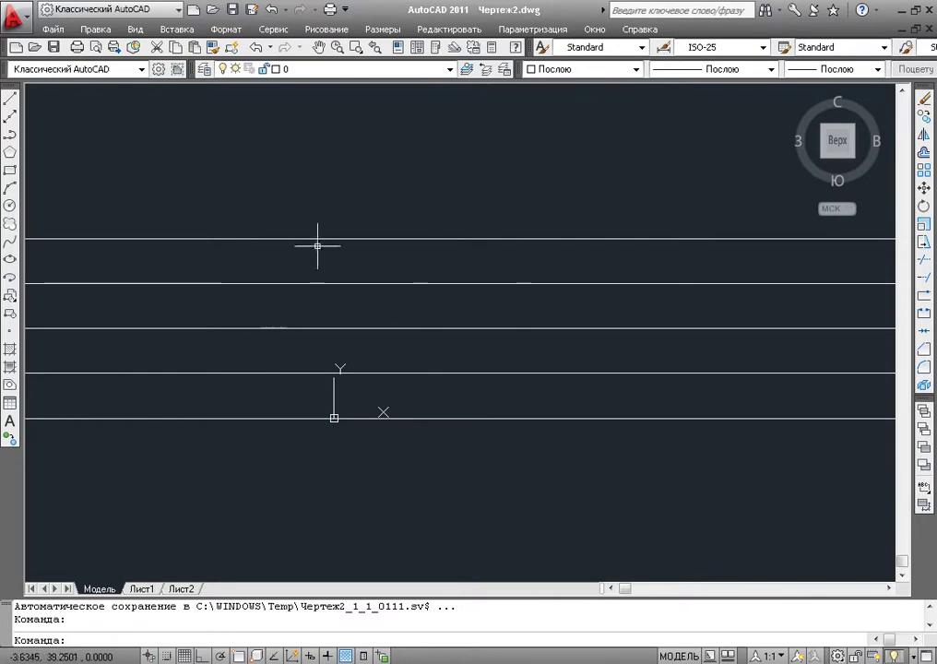
pyautogui.press('Return')
pyautogui.write('в')
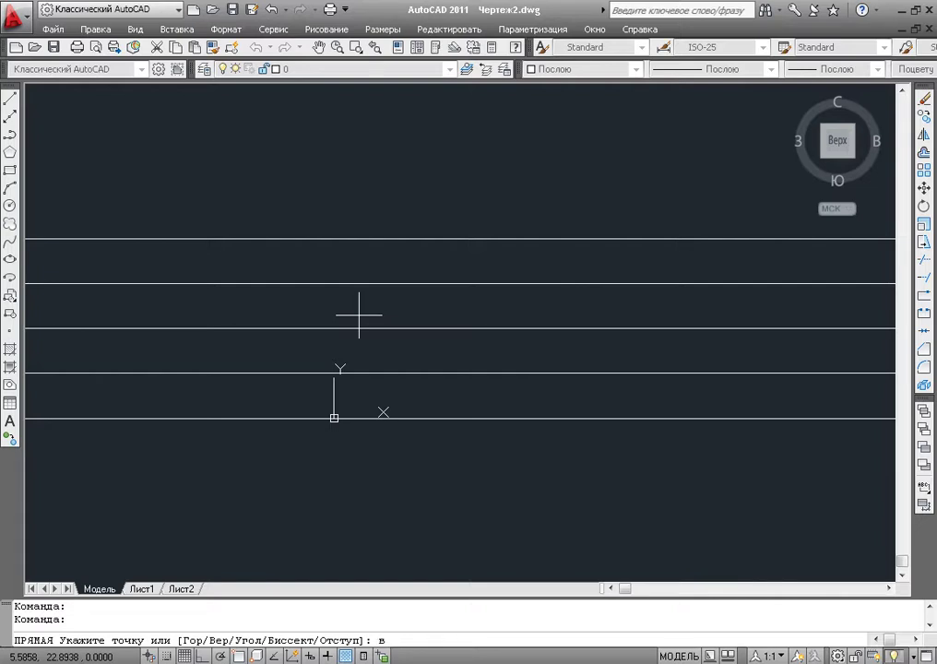
pyautogui.press('Return')
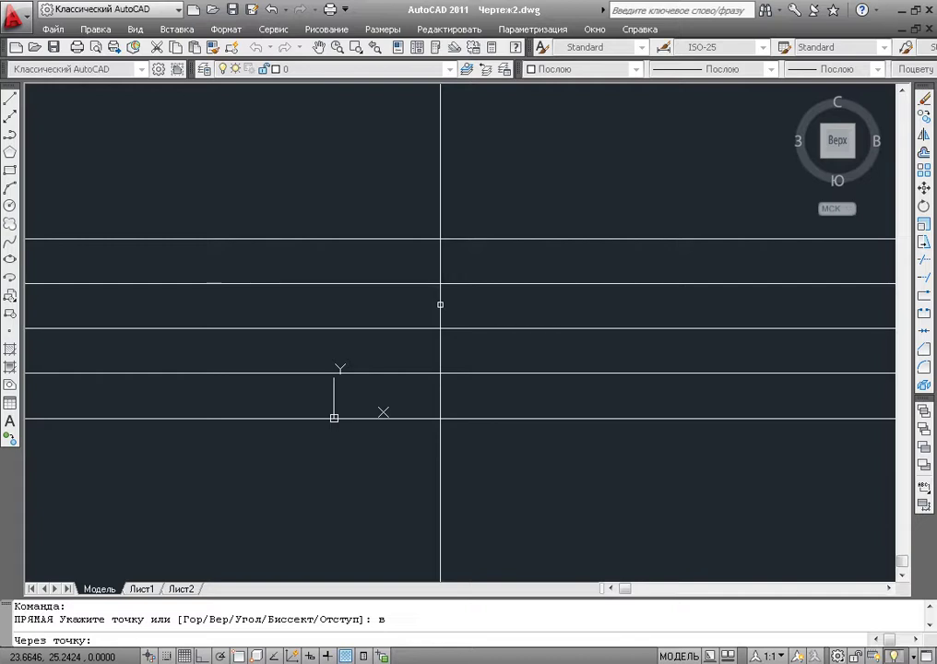
# Place vertical construction lines through the origin and through x = 10
pyautogui.press('Return')
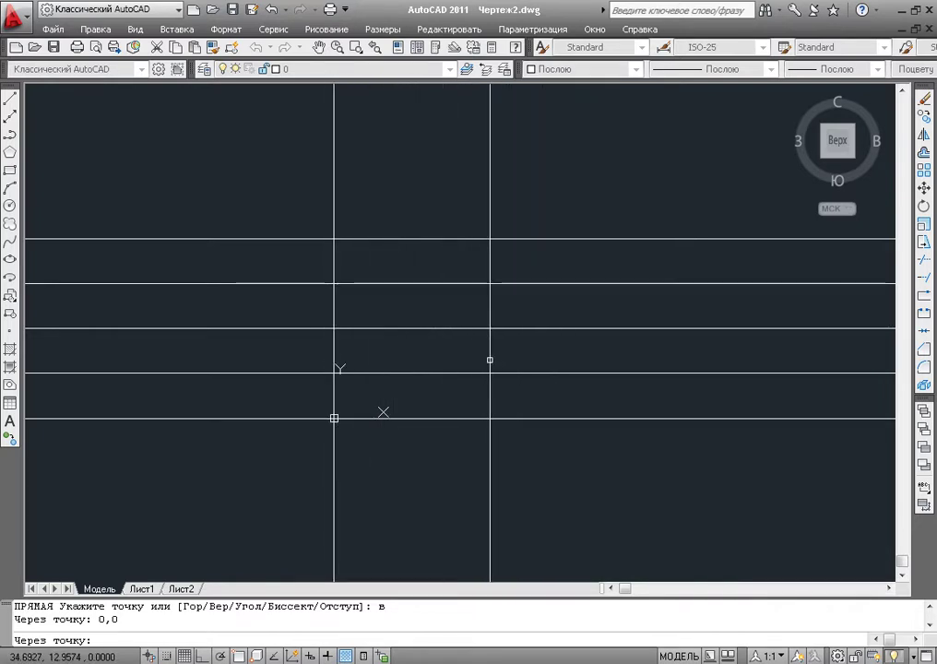
pyautogui.write('10,')
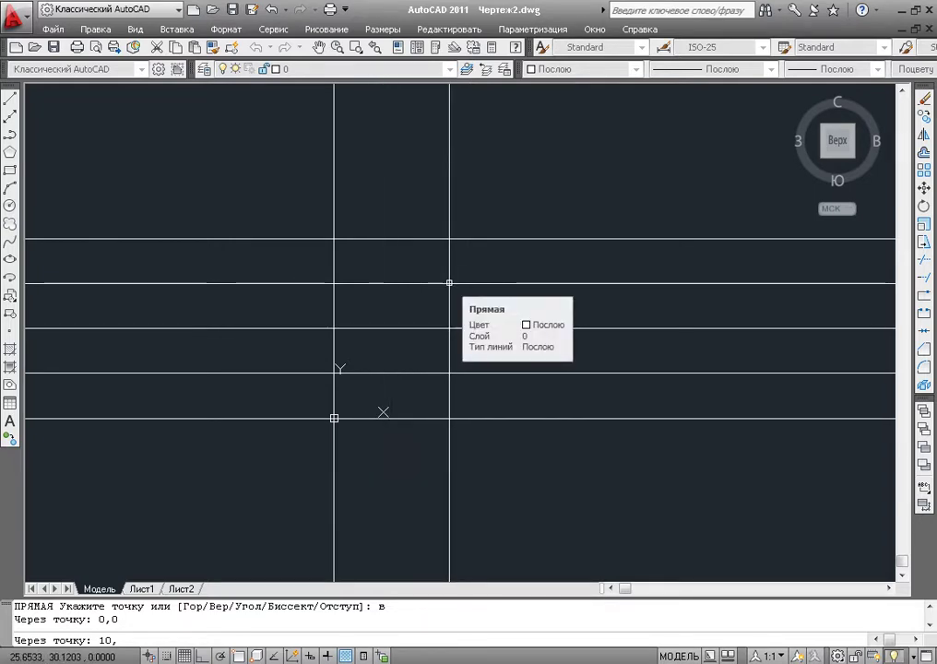
pyautogui.write('6654343')
pyautogui.press('Return')
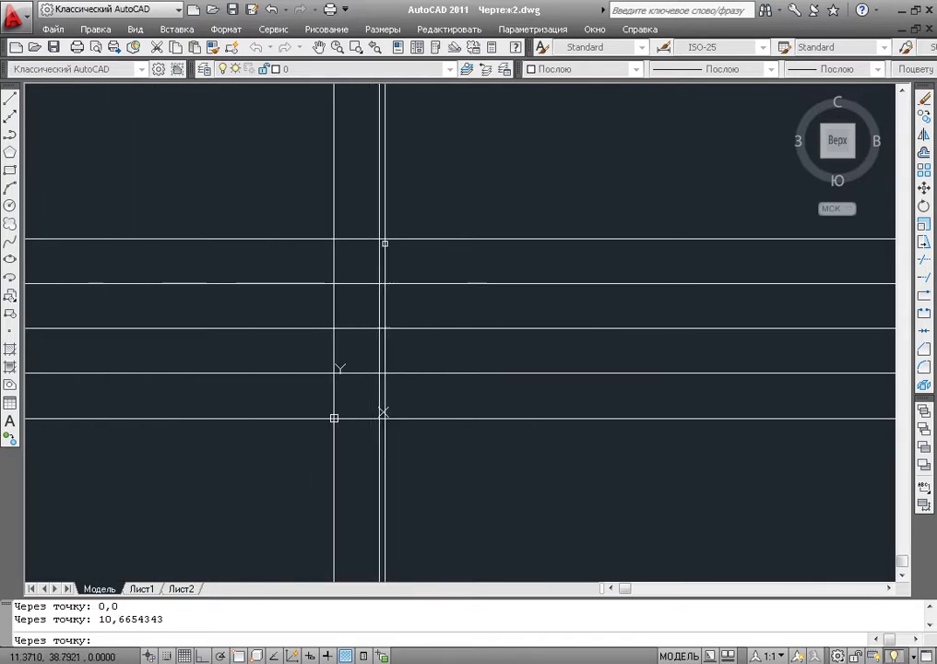
pyautogui.write('10,')
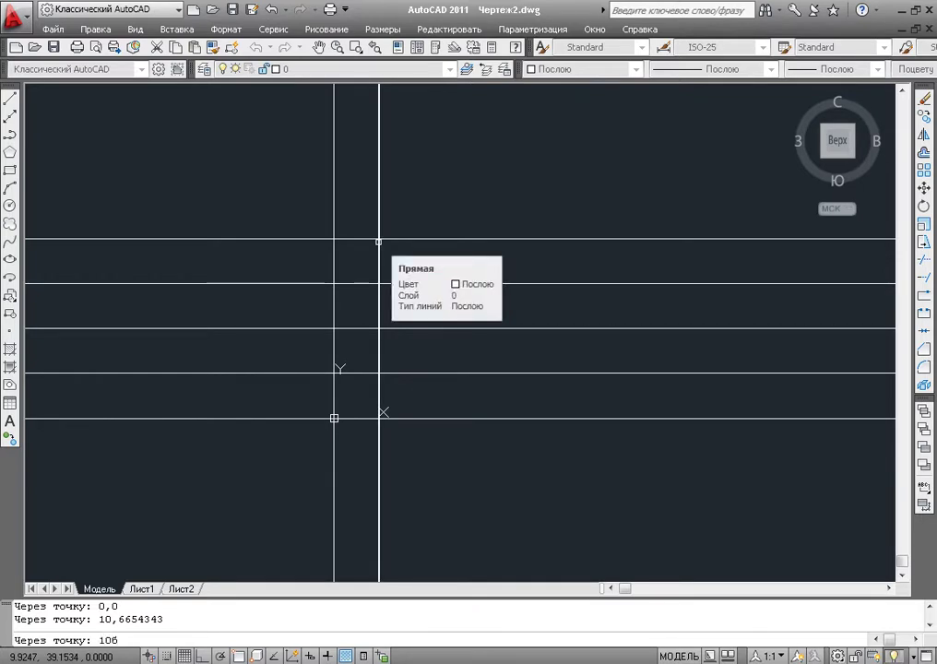
pyautogui.write('2315')
pyautogui.write('4')
pyautogui.press('Return')
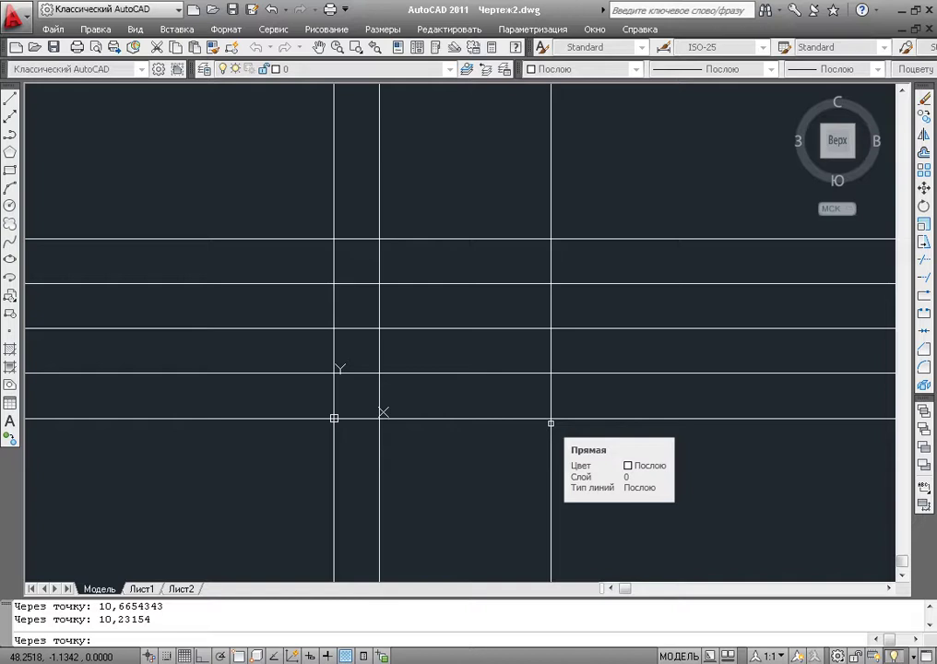
# Add vertical construction lines through 20,0, 30,0 and 40,0, then end XLINE
pyautogui.write('20')
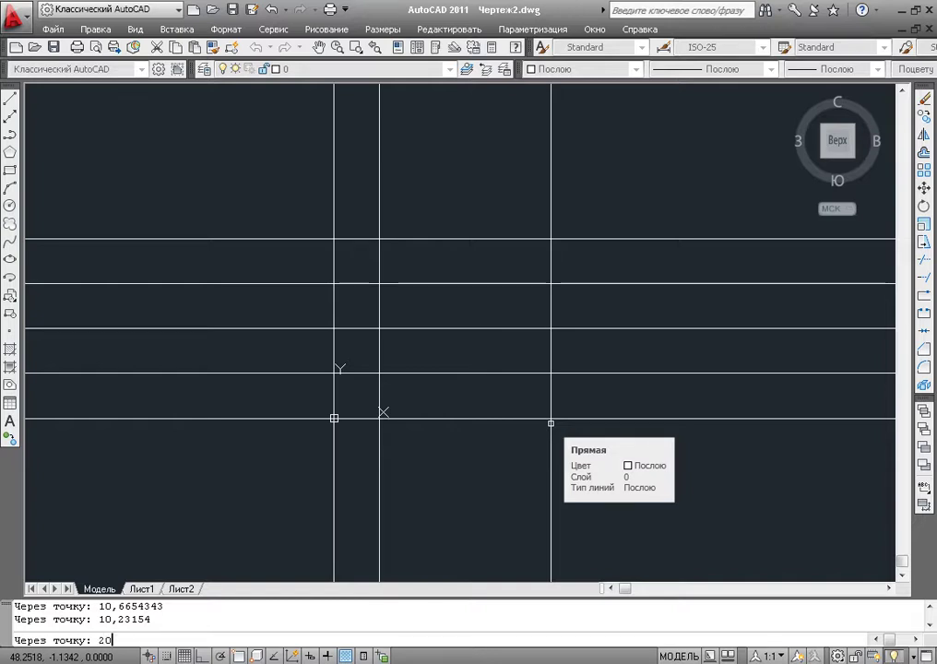
pyautogui.write(',0')
pyautogui.press('Return')
pyautogui.write('3')
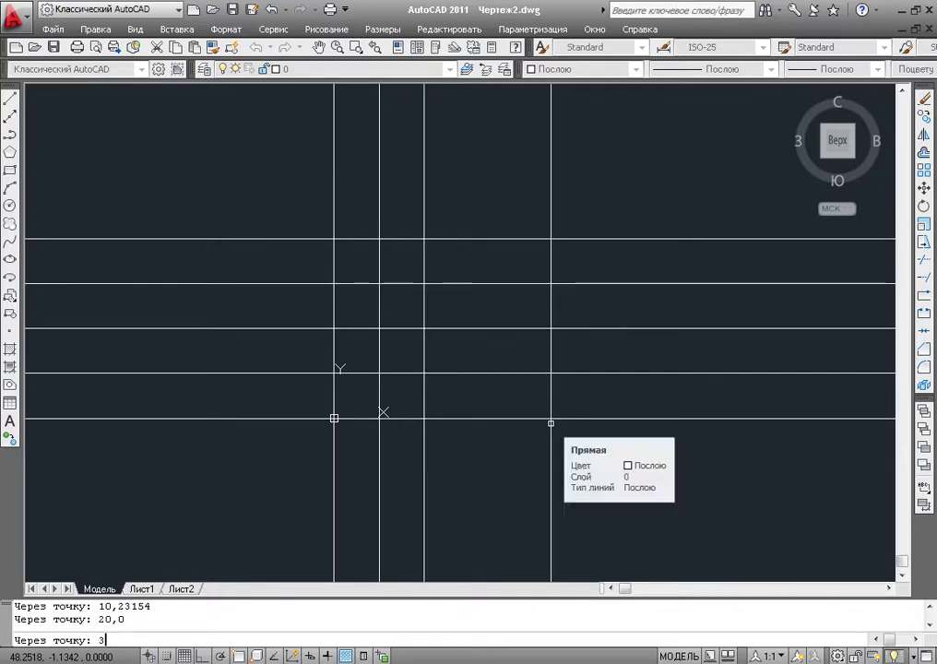
pyautogui.write('0,0')
pyautogui.press('Return')
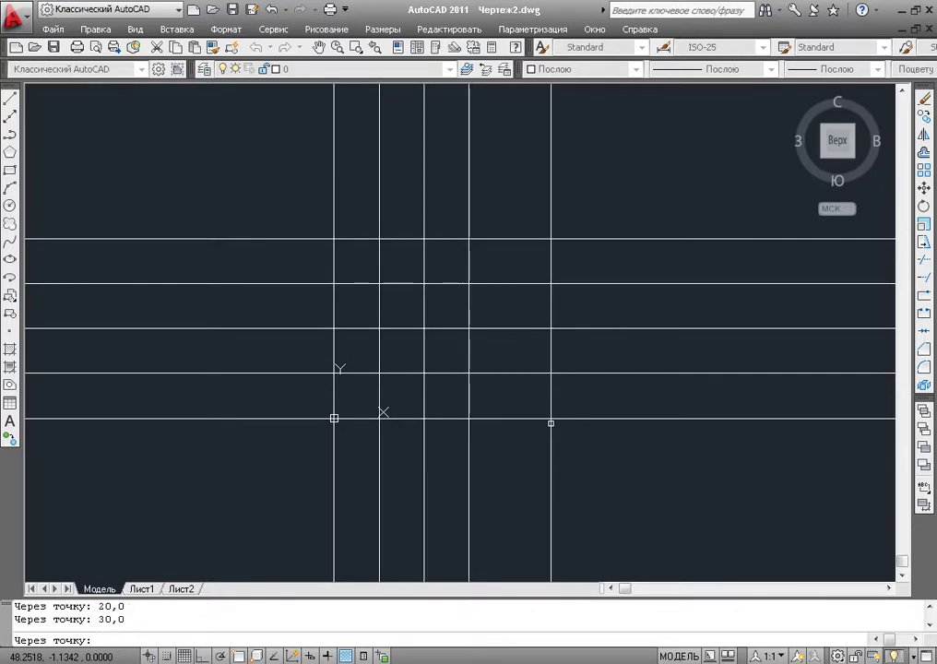
pyautogui.moveTo(551, 423)
pyautogui.write('4')
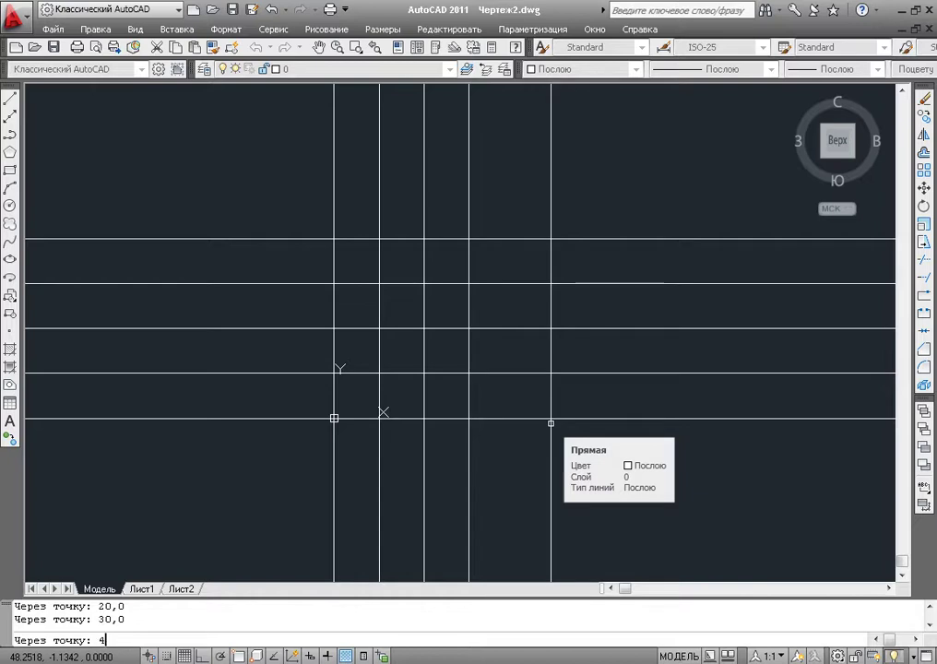
pyautogui.write('0,0')
pyautogui.press('Return')
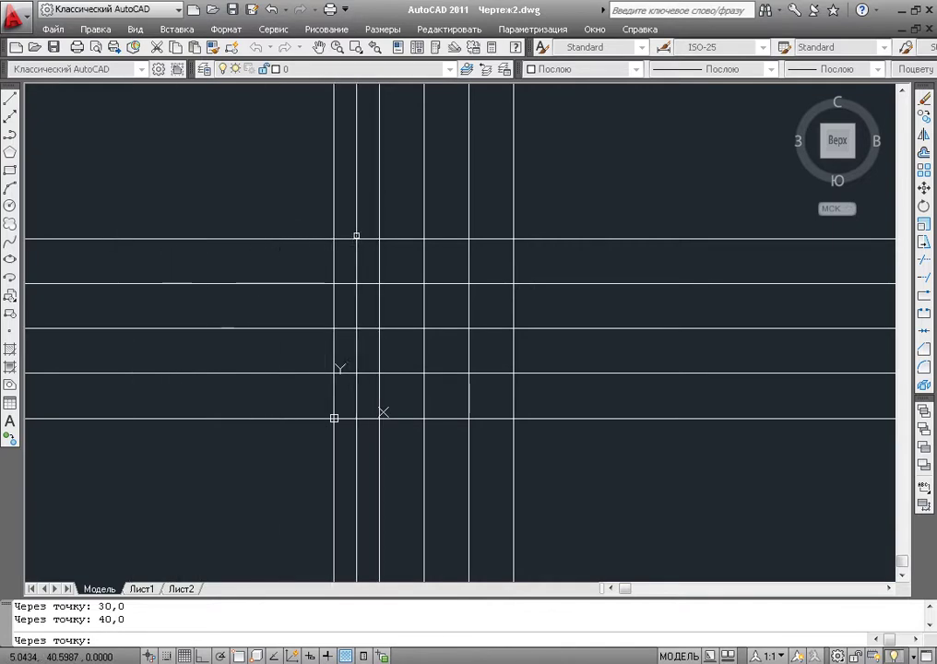
pyautogui.press('Return')
# Pan and zoom to centre the completed construction grid in the view
pyautogui.moveTo(492, 272); pyautogui.dragTo(567, 280, button='middle')
pyautogui.moveTo(609, 224); pyautogui.dragTo(550, 274, button='middle')
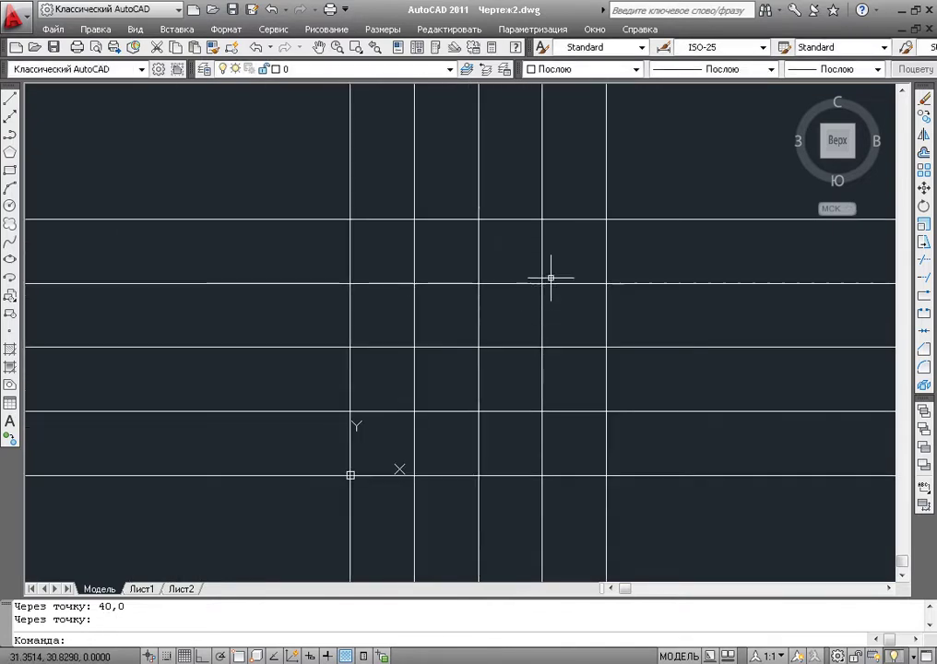
pyautogui.scroll(3, 550, 274)
pyautogui.moveTo(535, 203); pyautogui.dragTo(592, 194, button='middle')
pyautogui.scroll(-2, 531, 194)
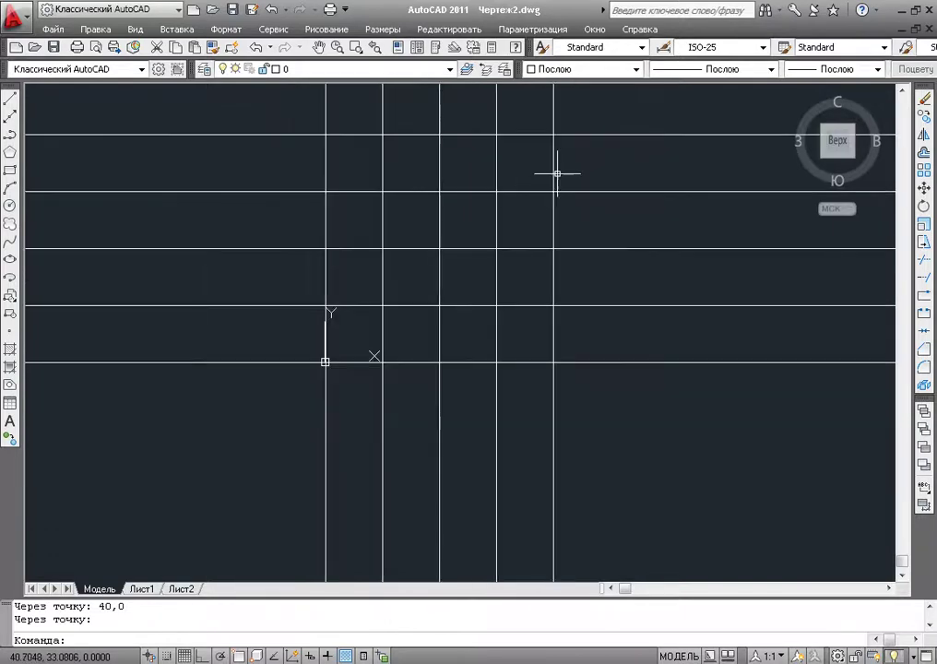
pyautogui.moveTo(471, 289); pyautogui.dragTo(414, 319, button='middle')
pyautogui.moveTo(395, 253)
pyautogui.mouseDown(button='middle')
pyautogui.moveTo(319, 253)
pyautogui.moveTo(439, 195)
pyautogui.mouseUp(button='middle')
pyautogui.scroll(2, 318, 253)
pyautogui.scroll(-4, 434, 295)
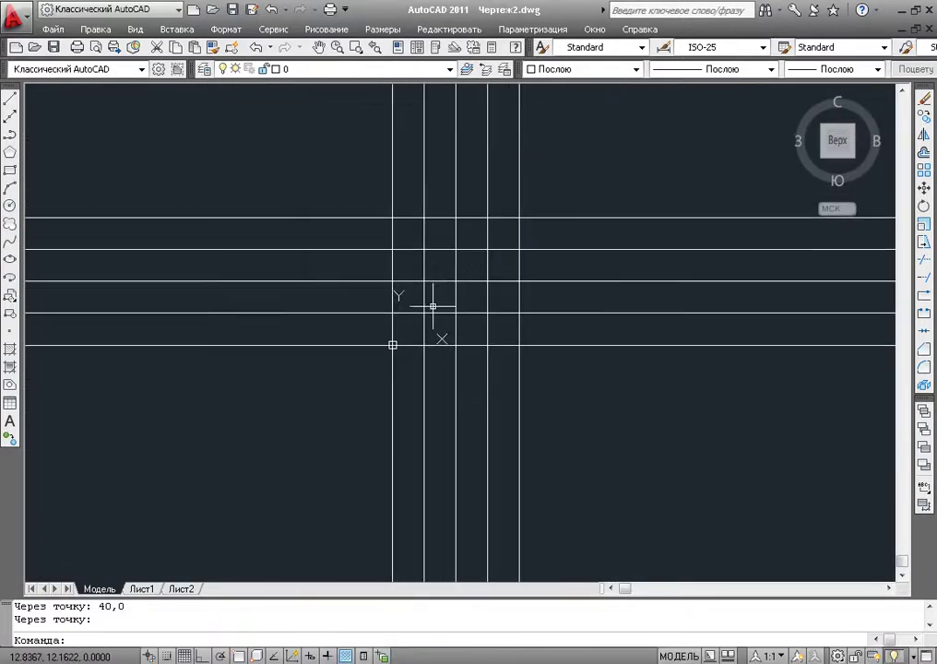
pyautogui.scroll(2, 310, 378)
pyautogui.scroll(1, 310, 378)
pyautogui.moveTo(454, 238); pyautogui.dragTo(428, 315, button='middle')
pyautogui.scroll(-4, 427, 309)
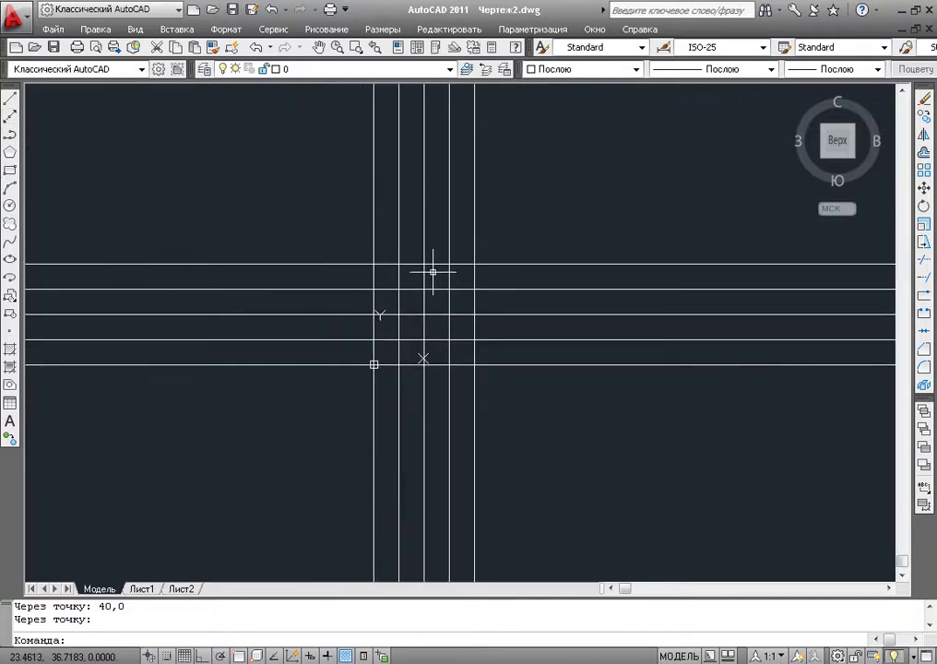
pyautogui.moveTo(434, 268); pyautogui.dragTo(339, 274, button='middle')
pyautogui.scroll(1, 304, 267)
pyautogui.moveTo(282, 264); pyautogui.dragTo(312, 225, button='middle')
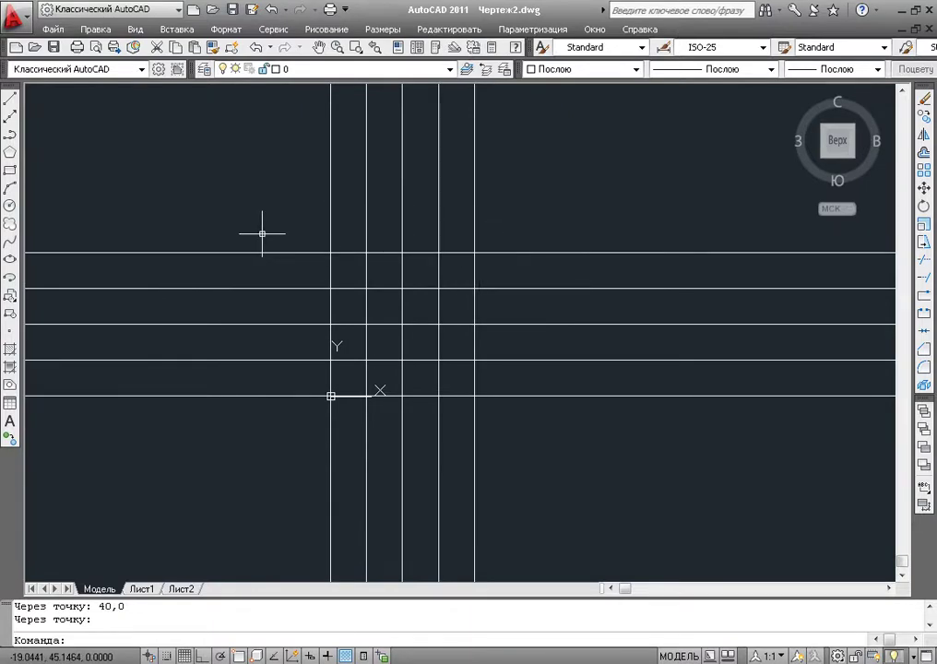
pyautogui.moveTo(267, 258); pyautogui.dragTo(314, 259, button='middle')
pyautogui.scroll(1, 451, 367)
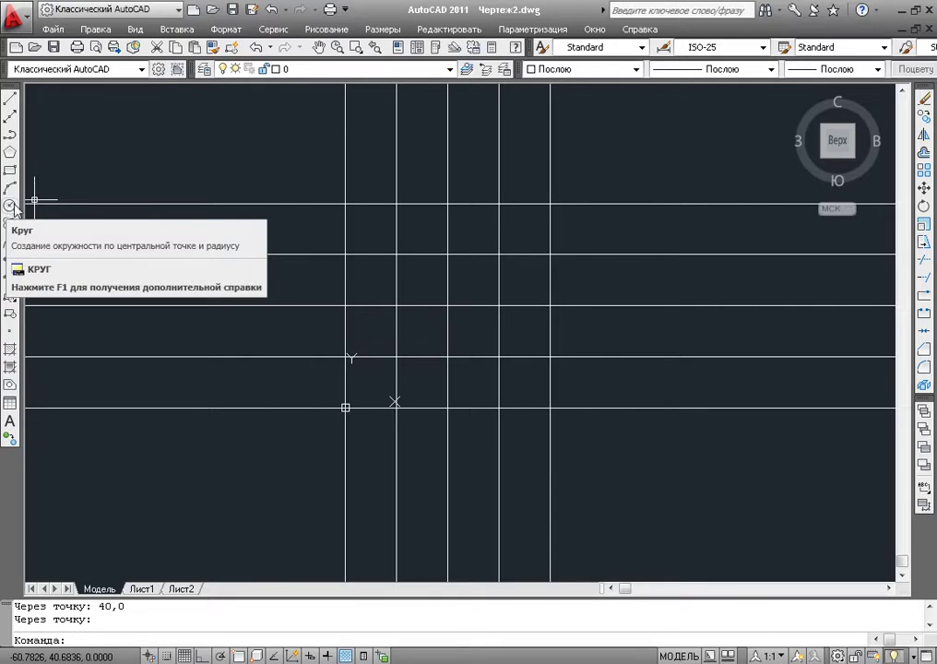
# Draw a circle with centre 0,0 and radius 4, then frame it in the view
pyautogui.click(9, 204)
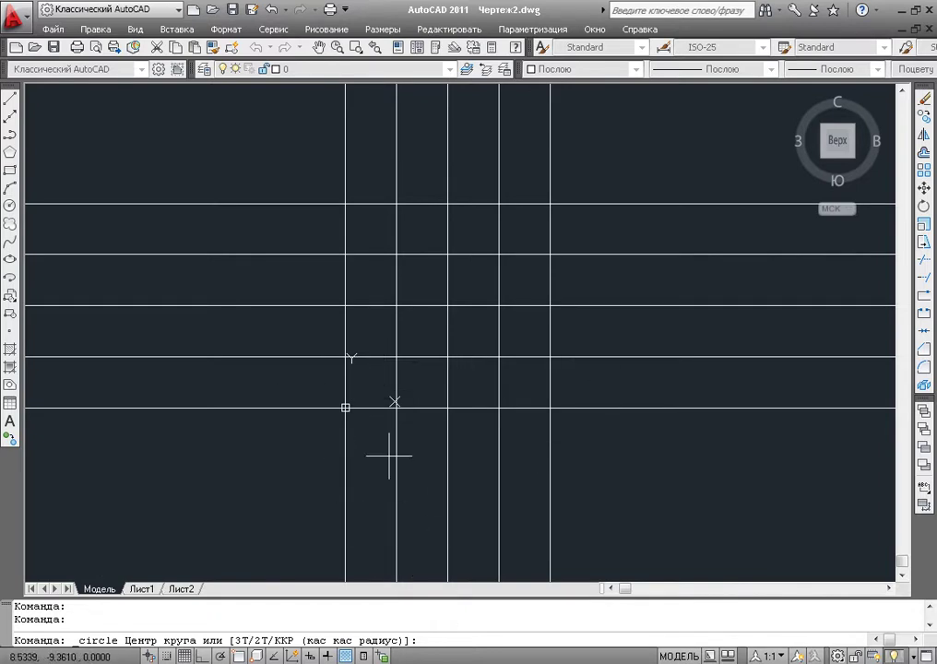
pyautogui.moveTo(388, 455)
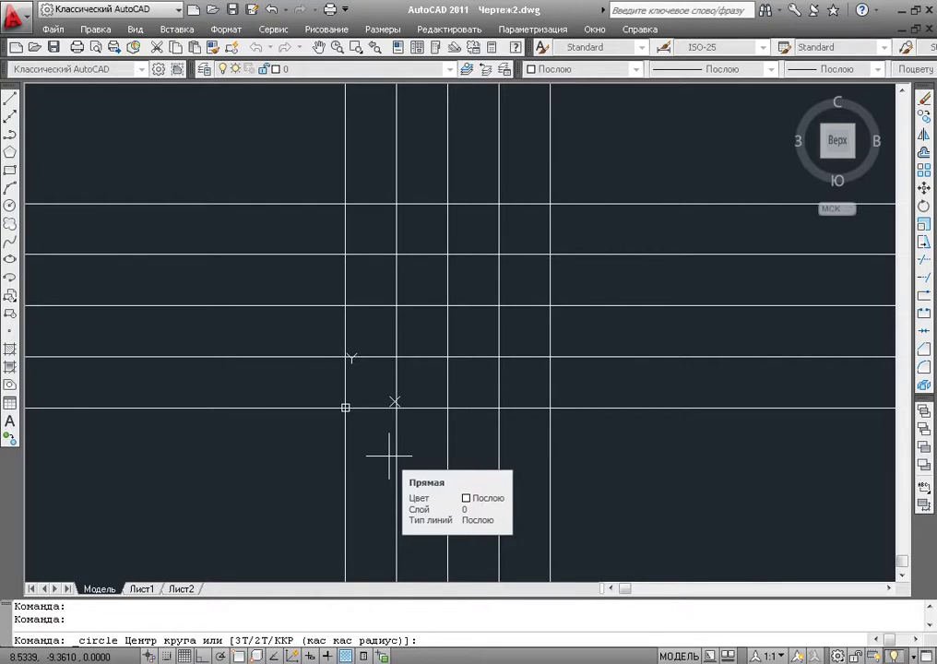
pyautogui.write('0,')
pyautogui.write('0')
pyautogui.press('Return')
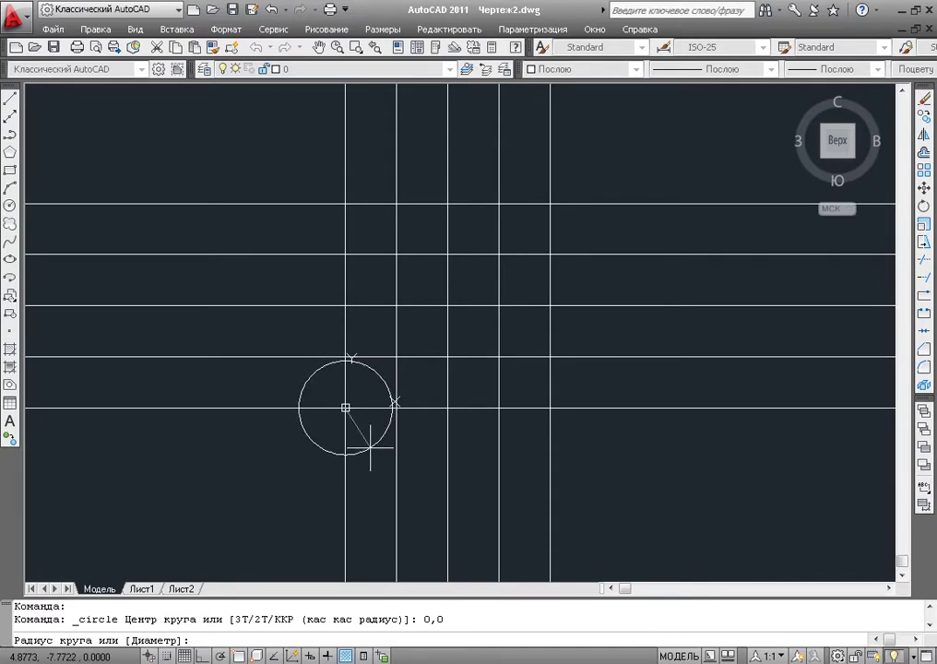
pyautogui.write('4')
pyautogui.press('Return')
pyautogui.scroll(3, 406, 400)
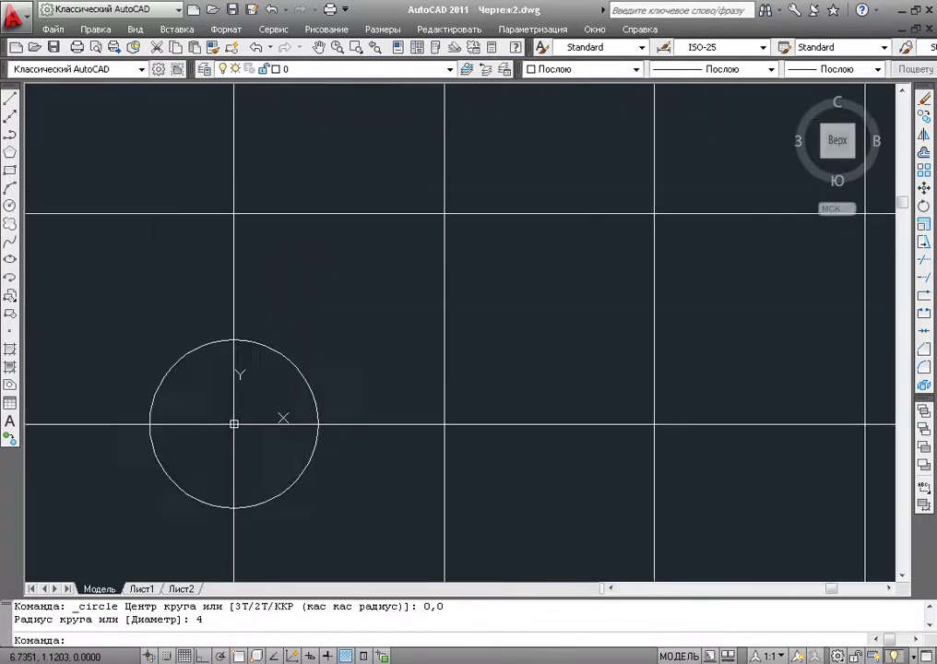
pyautogui.scroll(2, 418, 395)
pyautogui.moveTo(418, 395); pyautogui.dragTo(411, 386, button='middle')
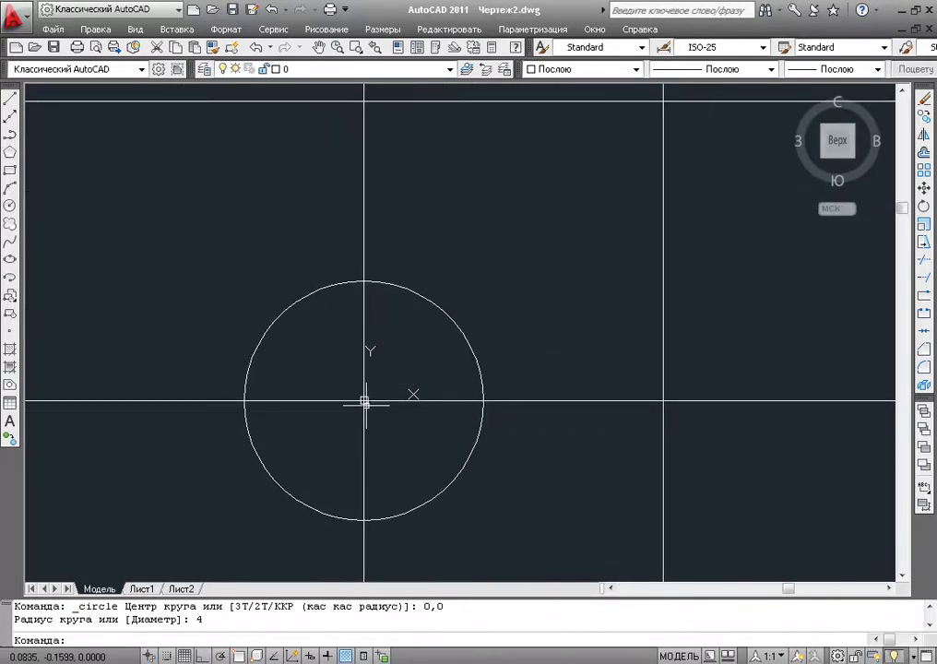
pyautogui.scroll(-2, 364, 400)
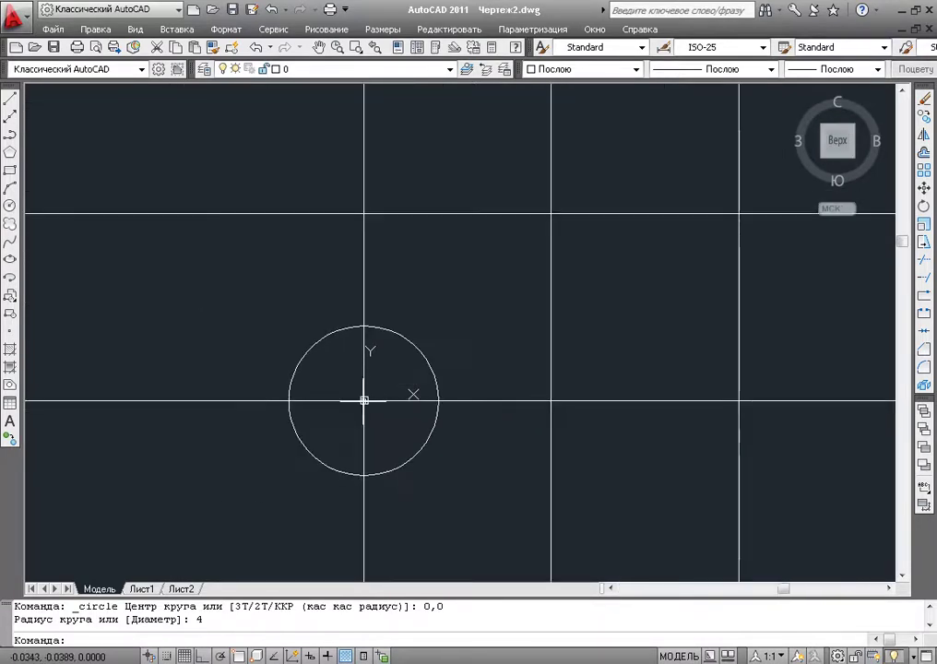
pyautogui.scroll(-2, 365, 400)
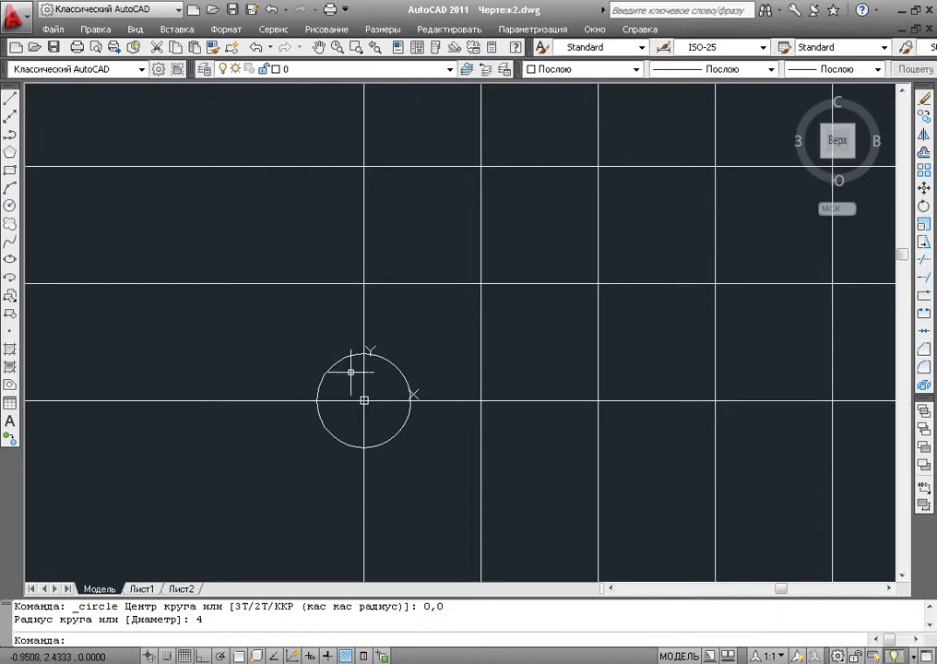
pyautogui.moveTo(491, 385); pyautogui.dragTo(400, 409, button='middle')
pyautogui.moveTo(330, 374); pyautogui.dragTo(360, 370, button='middle')
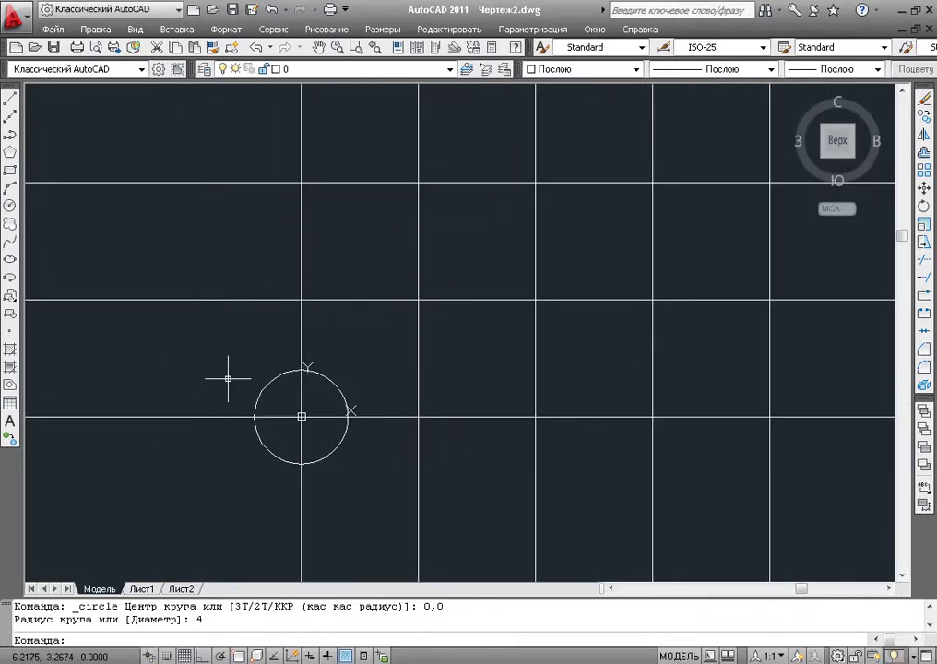
pyautogui.moveTo(181, 339)
pyautogui.mouseDown(button='middle')
pyautogui.moveTo(226, 327)
pyautogui.moveTo(165, 319)
pyautogui.mouseUp(button='middle')
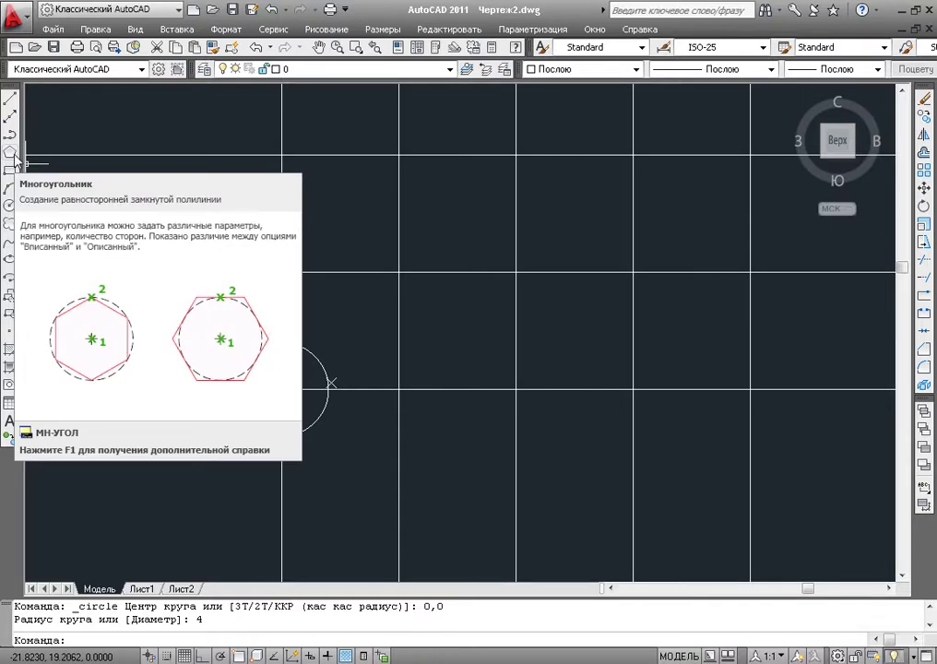
# Draw a 5-sided polygon centred at 0,0, Inscribed (в), with radius 4
pyautogui.click(11, 134)
pyautogui.click(11, 151)
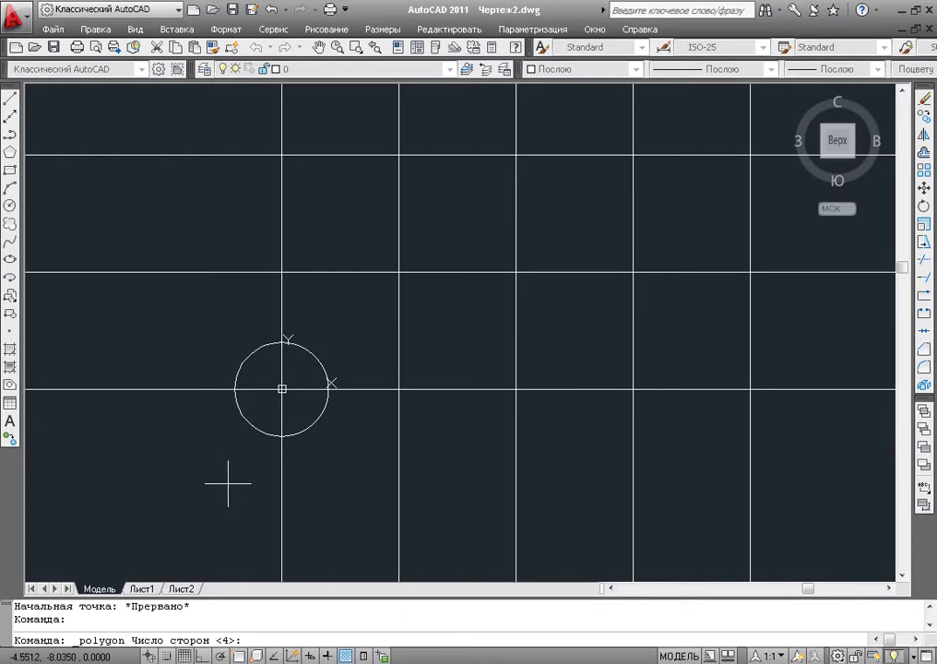
pyautogui.write('5')
pyautogui.press('Return')
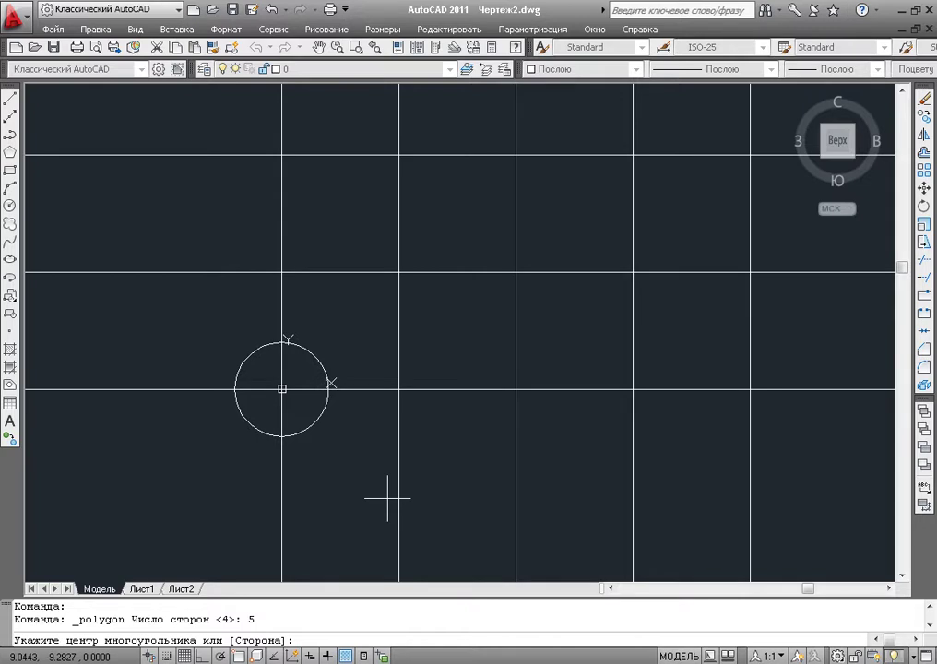
pyautogui.write('0,0')
pyautogui.press('Return')
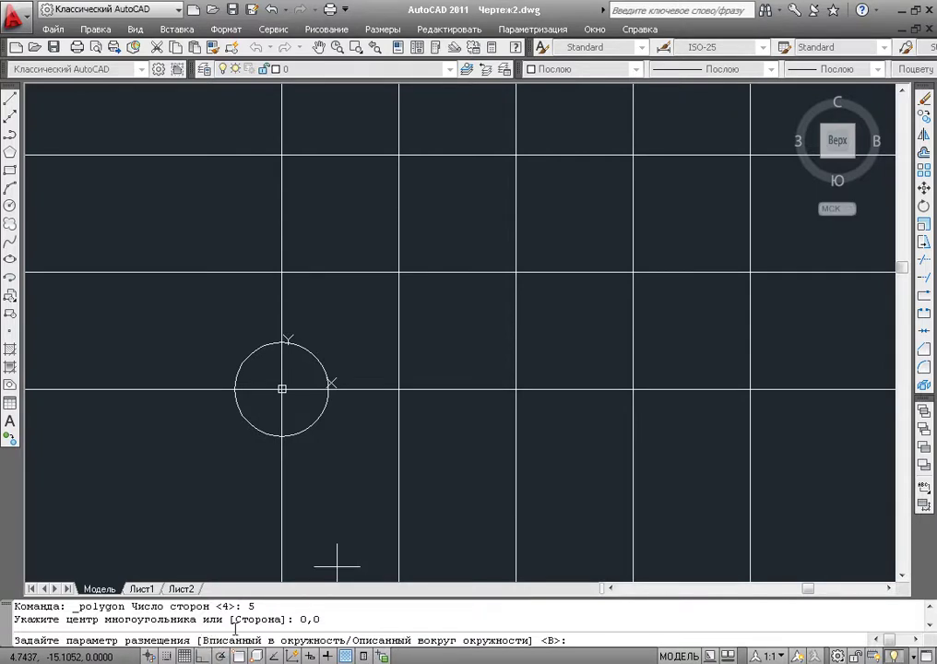
pyautogui.write('в')
pyautogui.press('Return')
pyautogui.write('4')
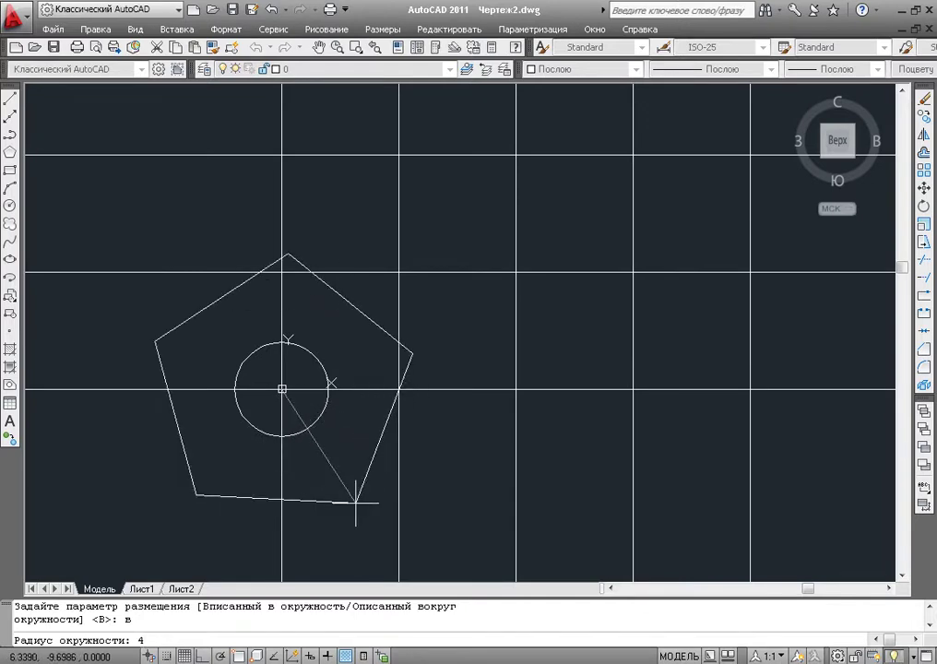
pyautogui.press('Return')
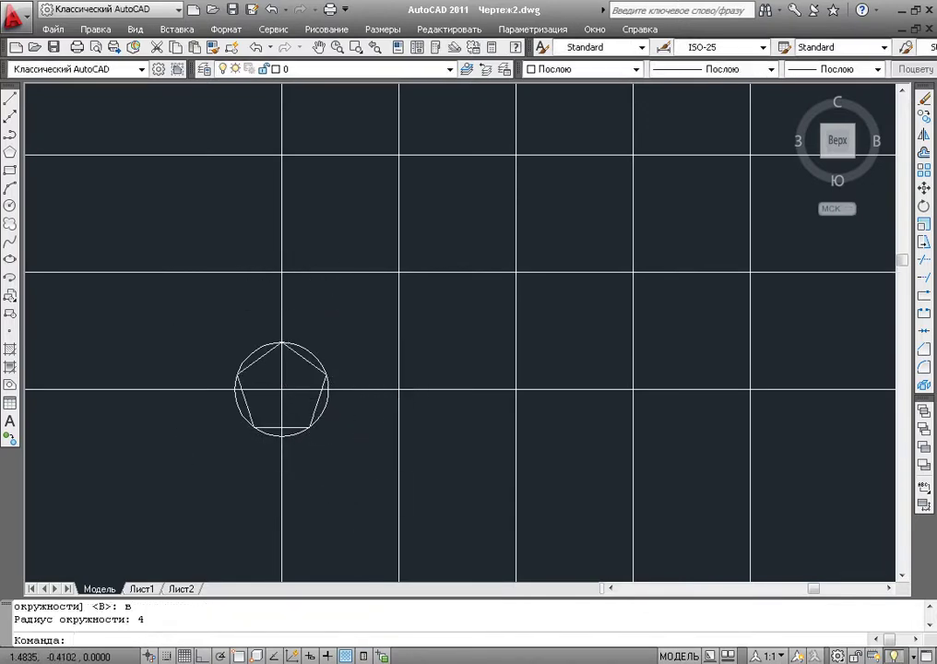
pyautogui.scroll(3, 231, 365)
pyautogui.moveTo(266, 394); pyautogui.dragTo(378, 372, button='middle')
pyautogui.scroll(2, 378, 373)
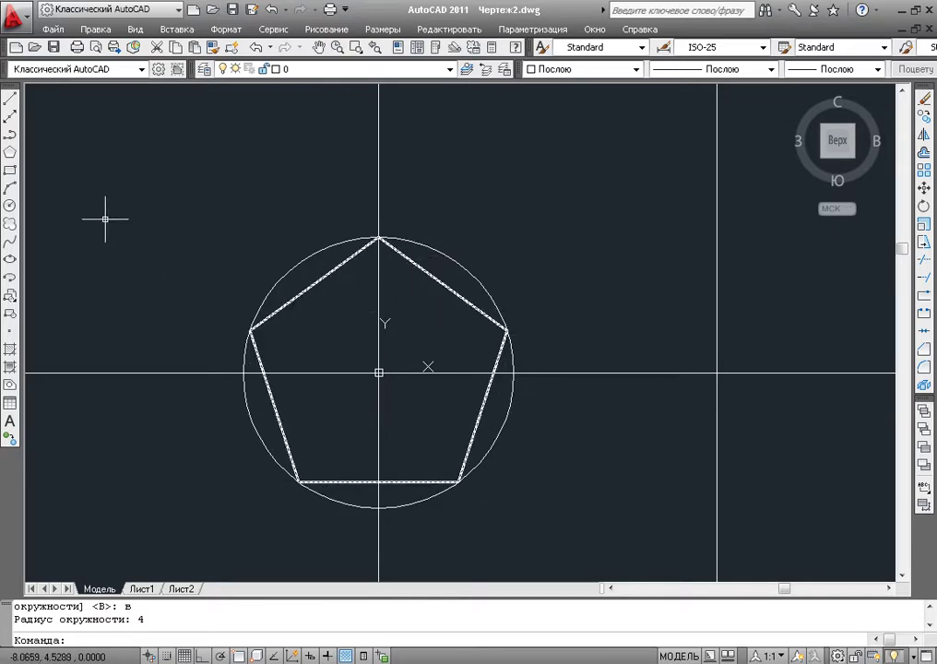
# Draw a 6-sided polygon centred at 0,0, Circumscribed, with radius 4
pyautogui.click(10, 152)
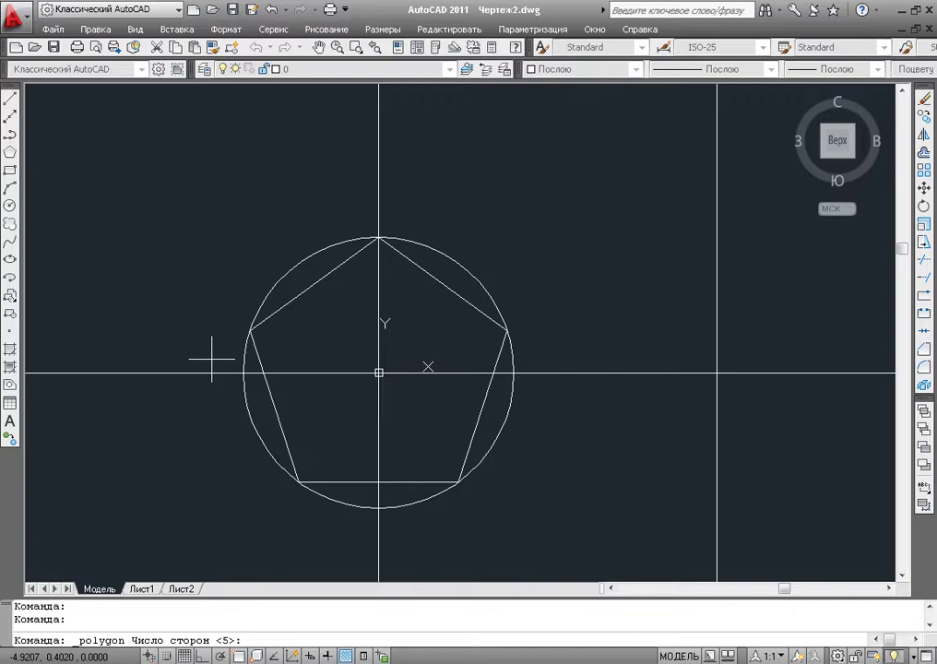
pyautogui.write('6')
pyautogui.press('Return')
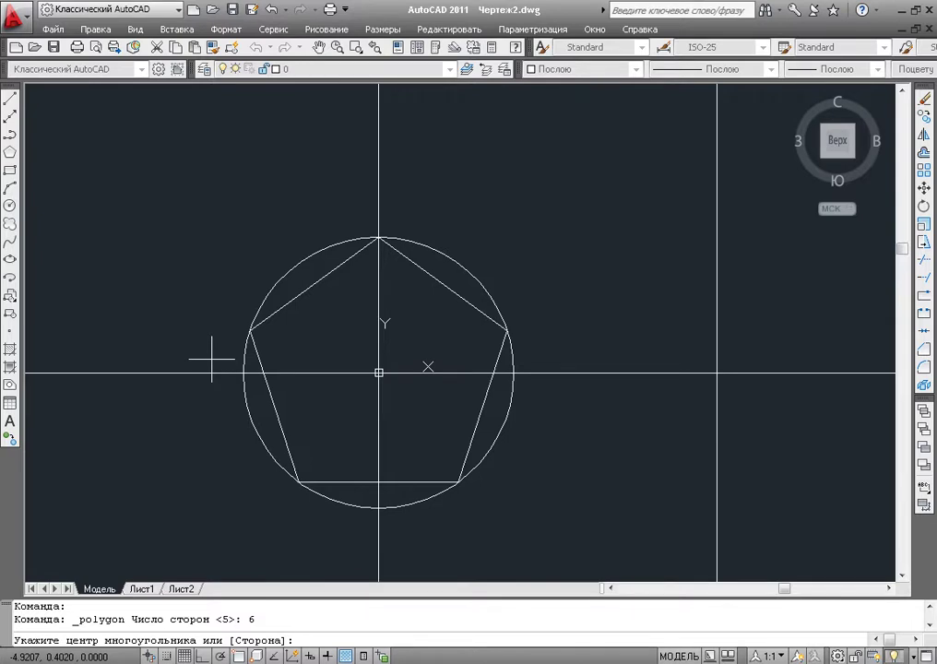
pyautogui.press('Return')
pyautogui.write('о')
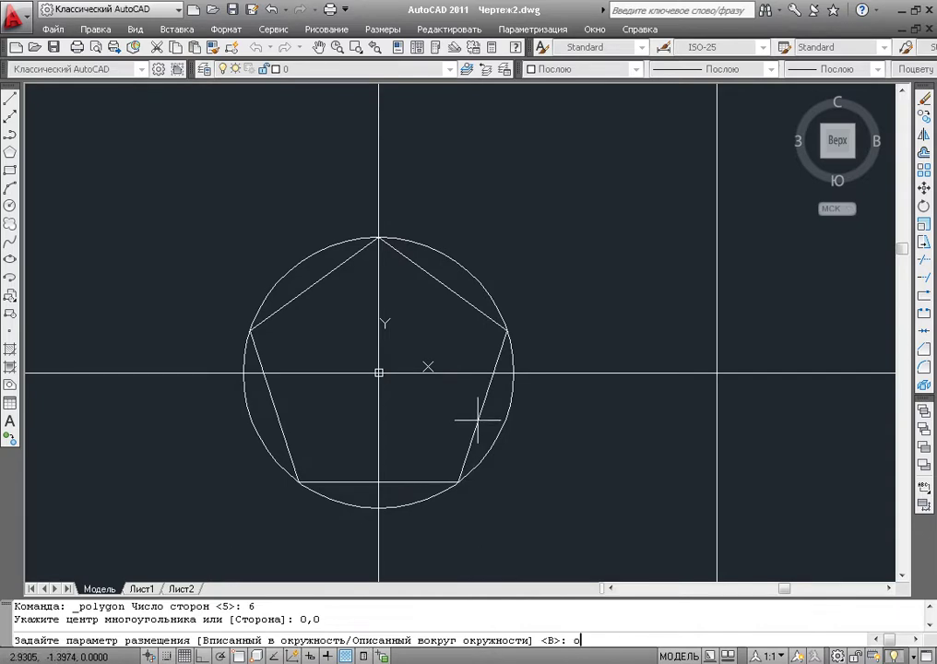
pyautogui.press('Return')
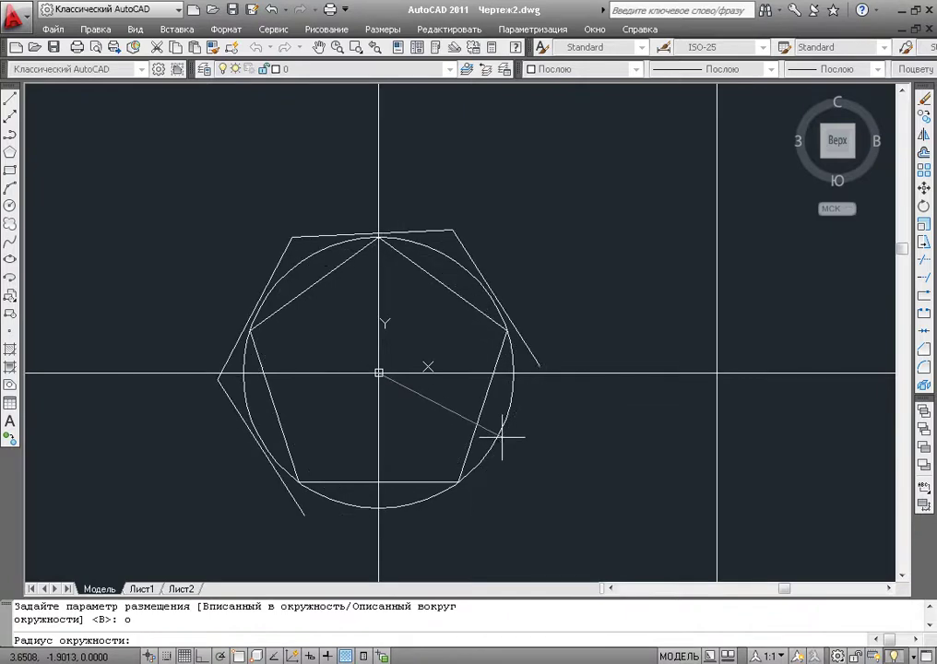
pyautogui.write('4')
pyautogui.press('Return')
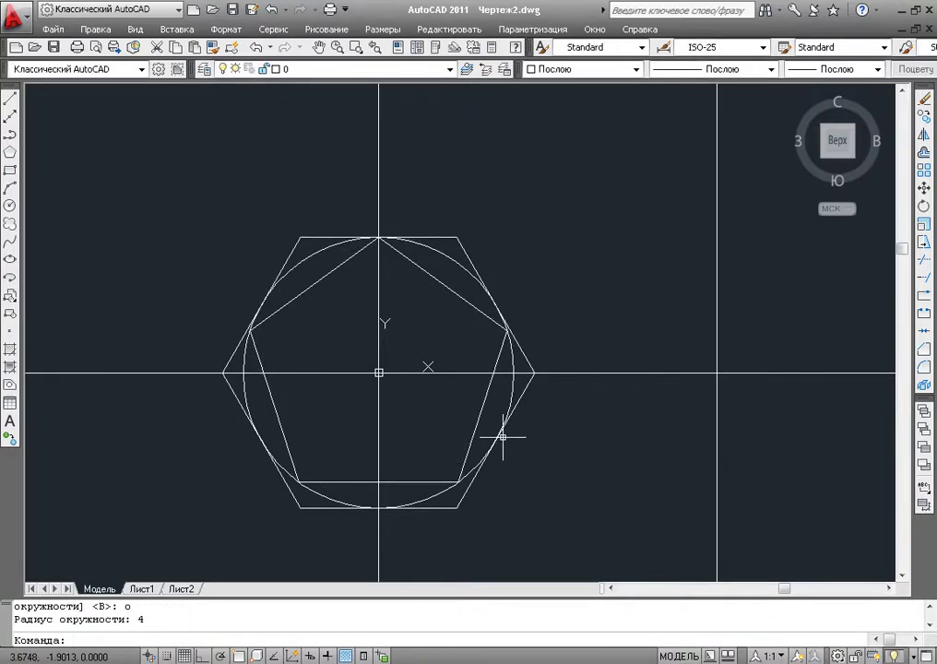
# Zoom and pan to inspect the hexagon around the pentagon
pyautogui.moveTo(346, 313); pyautogui.dragTo(360, 272, button='middle')
pyautogui.scroll(2, 341, 240)
pyautogui.moveTo(324, 205); pyautogui.dragTo(332, 210, button='middle')
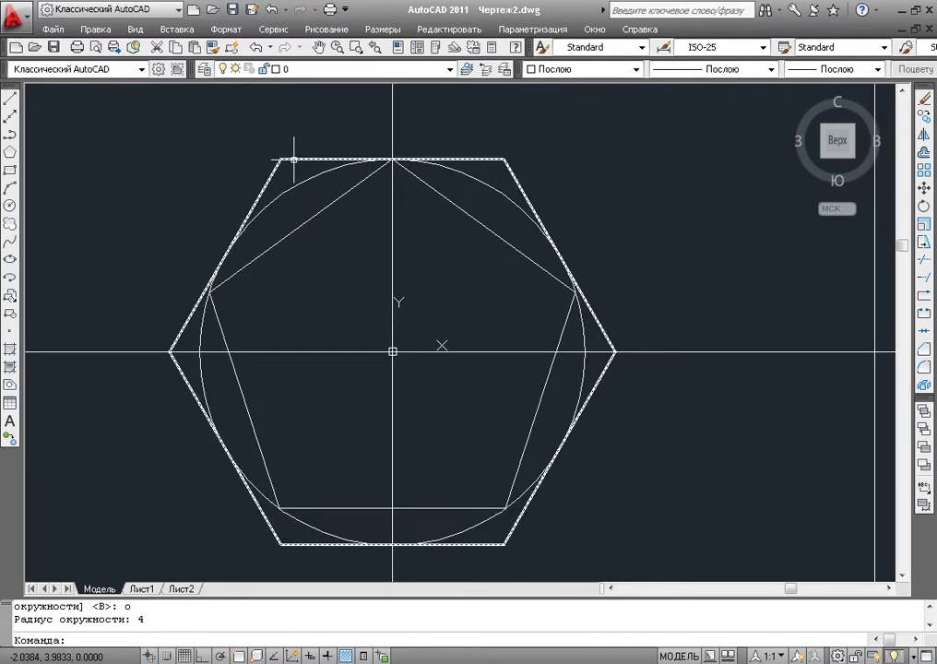
pyautogui.moveTo(395, 252)
pyautogui.mouseDown(button='middle')
pyautogui.moveTo(411, 258)
pyautogui.moveTo(396, 330)
pyautogui.moveTo(463, 363)
pyautogui.mouseUp(button='middle')
pyautogui.scroll(-2, 411, 258)
pyautogui.scroll(-2, 485, 318)
pyautogui.scroll(2, 385, 350)
pyautogui.scroll(-2, 374, 343)
# Pan and zoom around the grid, selecting construction lines next to the hexagon to check them
pyautogui.scroll(2, 351, 336)
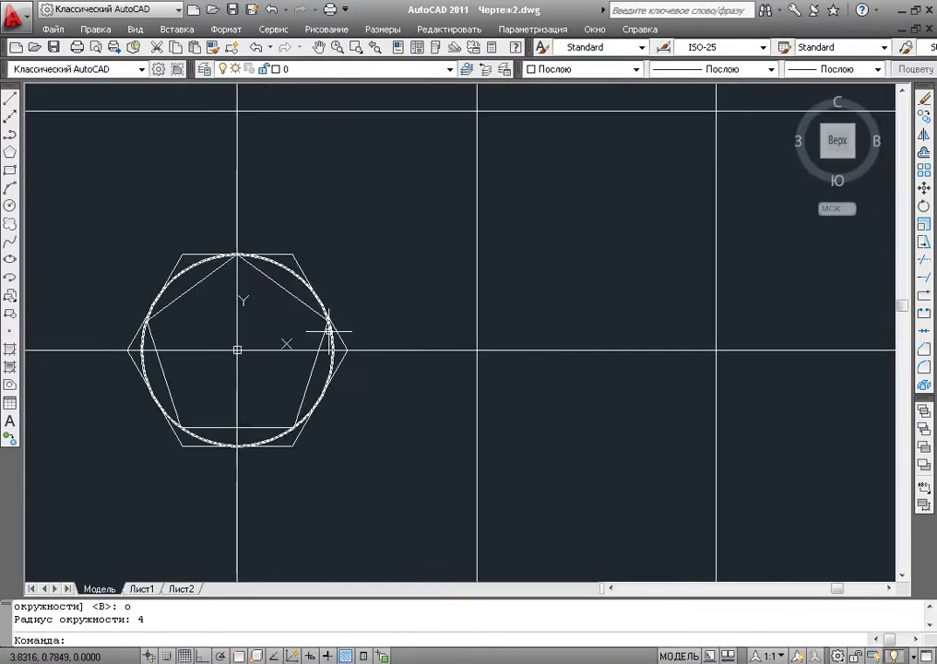
pyautogui.moveTo(328, 329); pyautogui.dragTo(390, 330, button='middle')
pyautogui.moveTo(397, 289); pyautogui.dragTo(393, 374, button='middle')
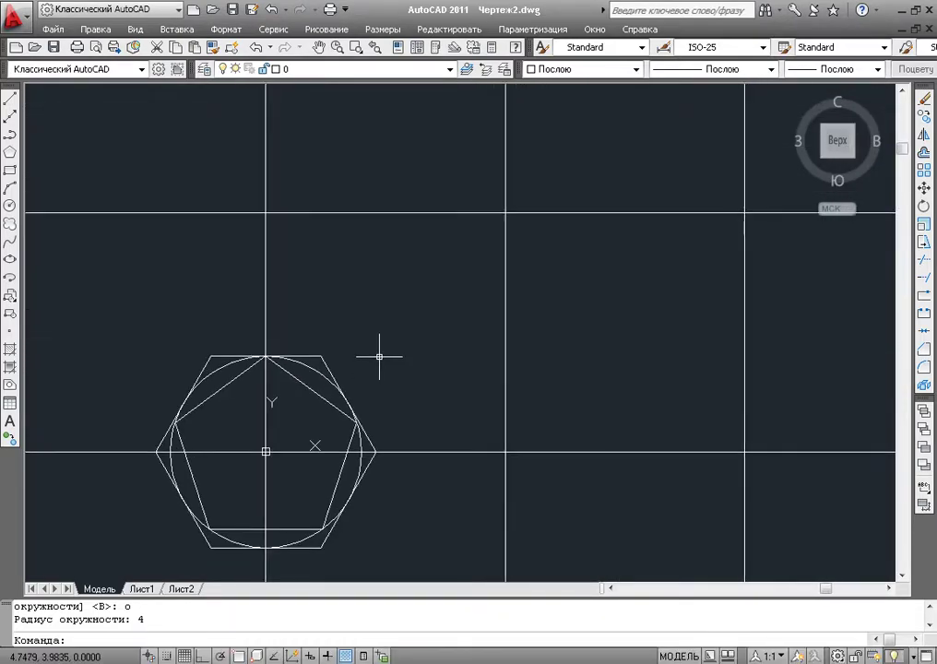
pyautogui.scroll(-3, 397, 304)
pyautogui.scroll(-2, 391, 330)
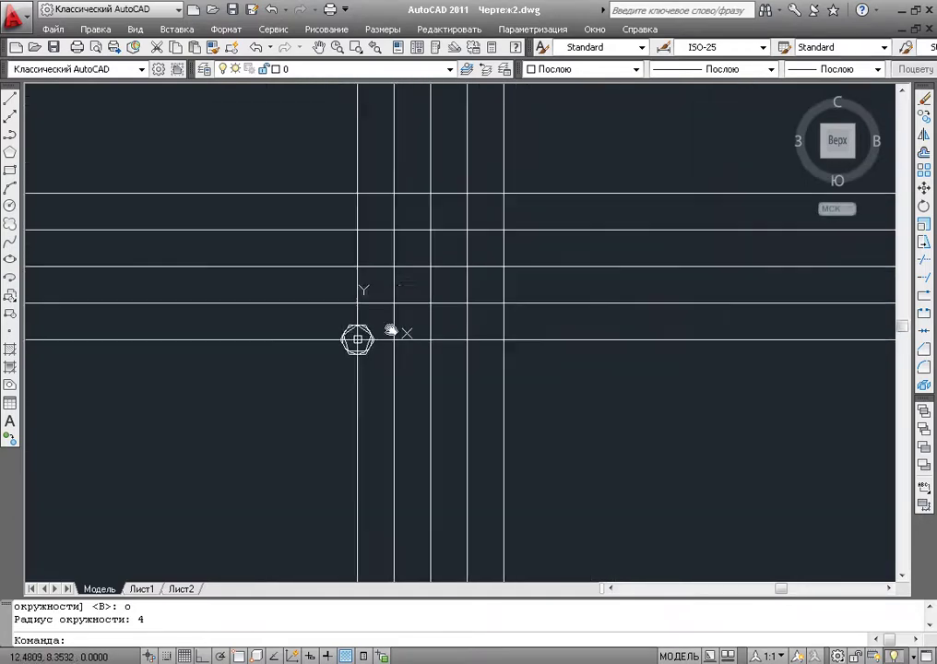
pyautogui.moveTo(391, 330); pyautogui.dragTo(295, 295, button='middle')
pyautogui.scroll(1, 295, 295)
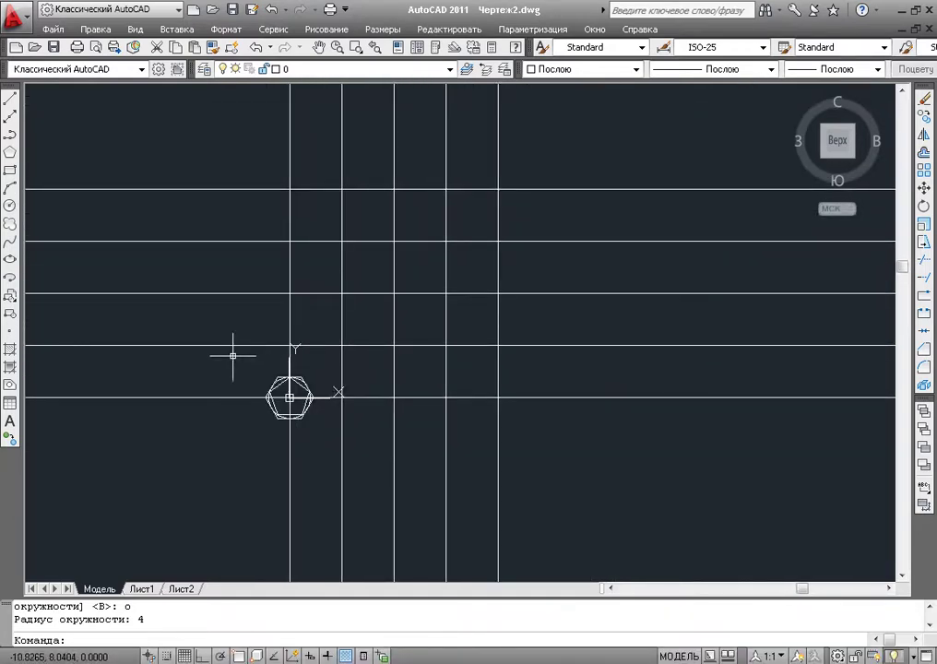
pyautogui.click(234, 293)
pyautogui.press('Escape')
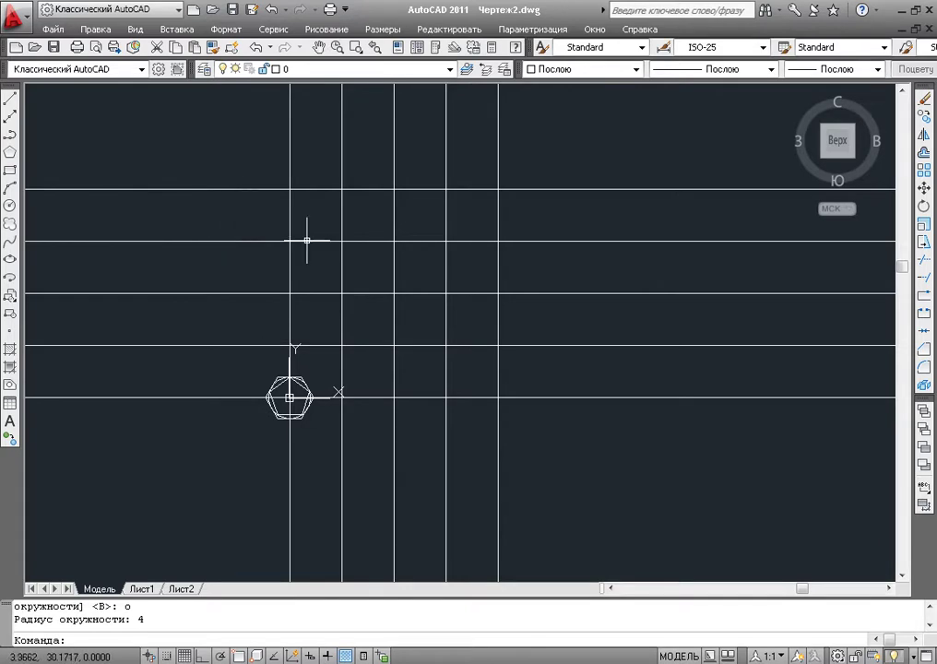
pyautogui.click(342, 215)
pyautogui.press('Escape')
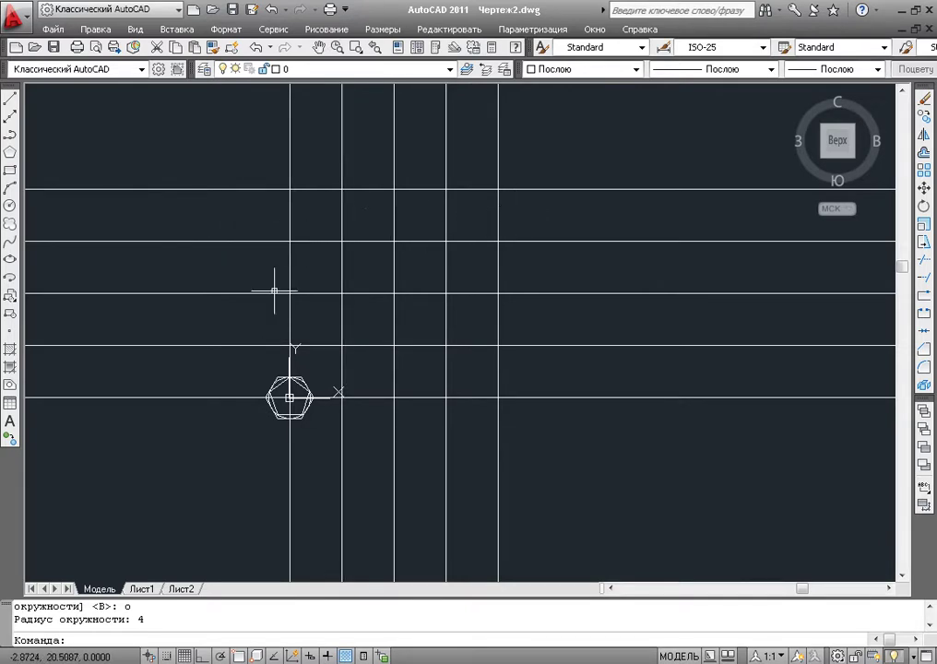
pyautogui.moveTo(302, 365); pyautogui.dragTo(416, 364, button='middle')
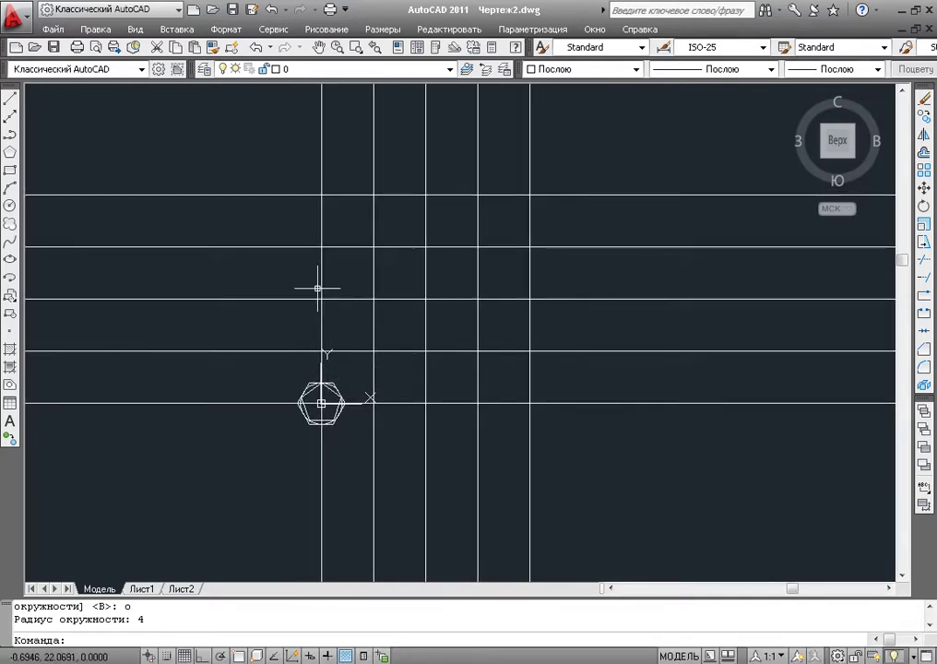
pyautogui.moveTo(270, 372); pyautogui.dragTo(292, 450, button='middle')
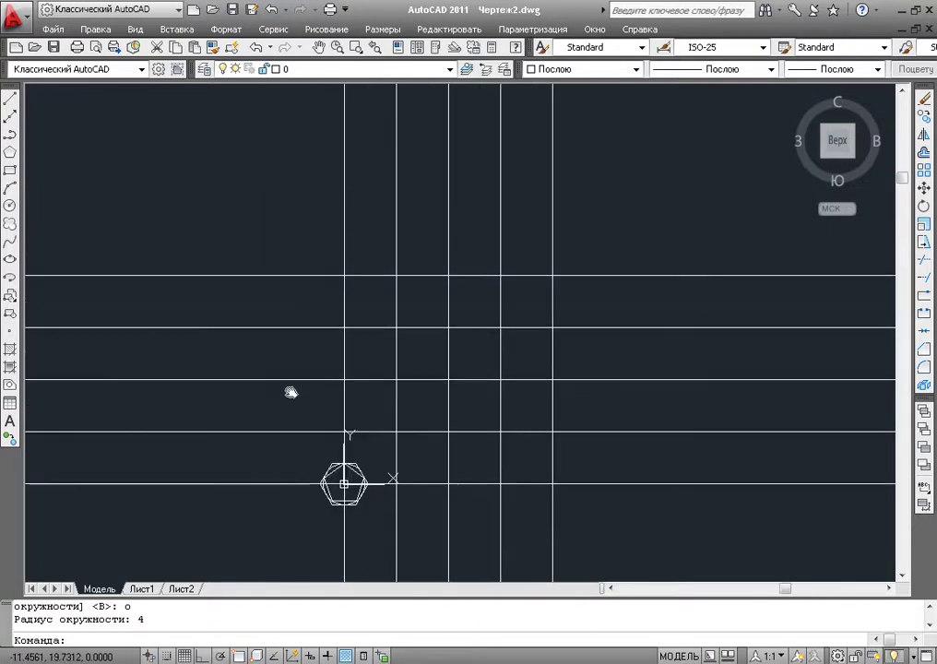
pyautogui.scroll(-2, 278, 399)
pyautogui.moveTo(283, 148); pyautogui.dragTo(260, 74, button='middle')
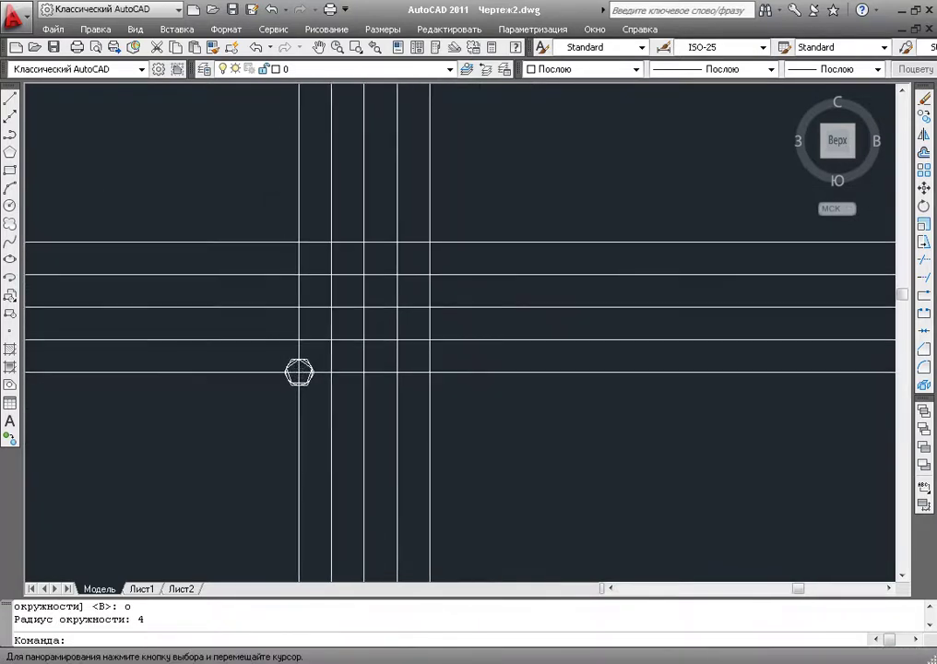
pyautogui.click(298, 213)
pyautogui.moveTo(356, 383); pyautogui.dragTo(373, 352, button='middle')
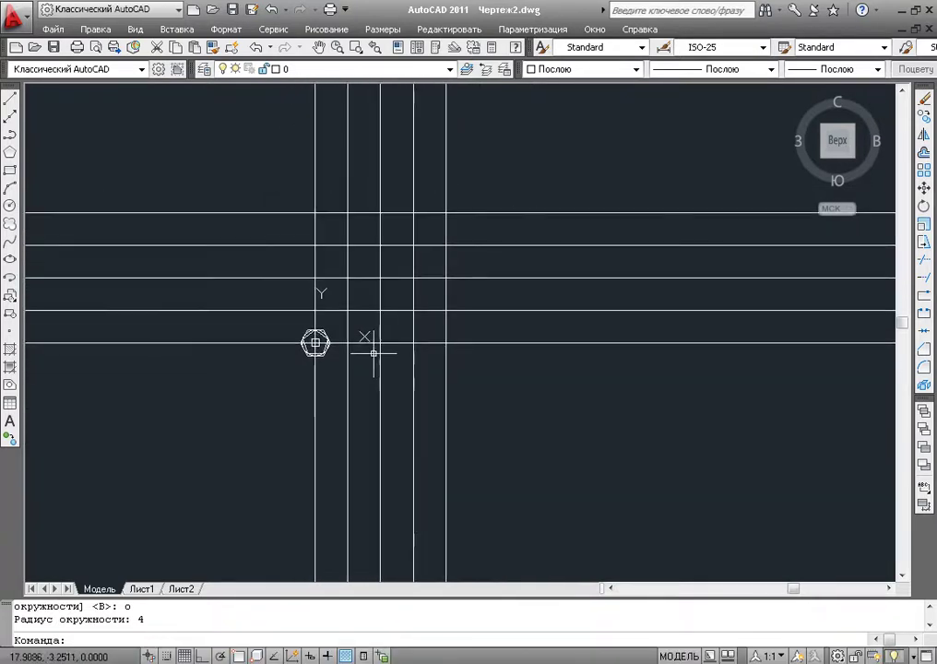
pyautogui.scroll(6, 345, 360)
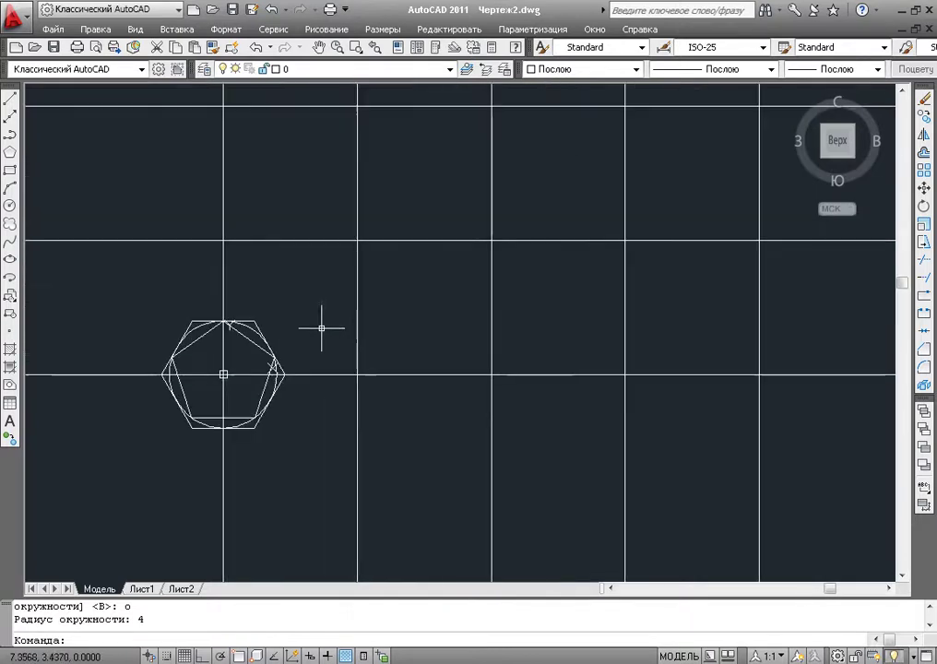
pyautogui.press('Escape')
pyautogui.click(357, 244)
pyautogui.press('Escape')
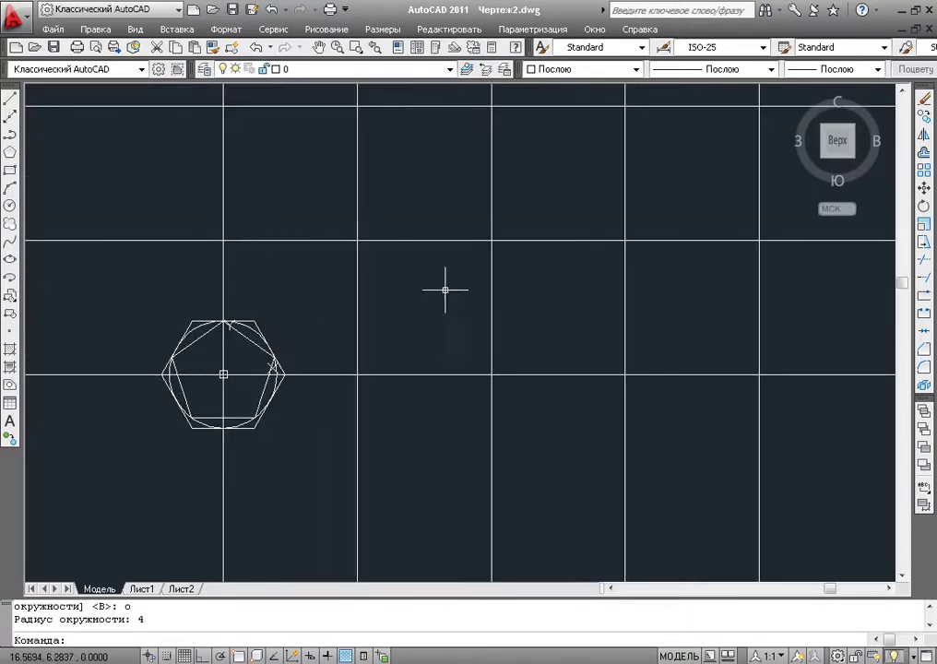
# Pan and zoom until the origin figures and the empty grid cells to their right fit the view
pyautogui.moveTo(216, 386)
pyautogui.mouseDown(button='middle')
pyautogui.moveTo(330, 351)
pyautogui.moveTo(495, 393)
pyautogui.moveTo(527, 439)
pyautogui.mouseUp(button='middle')
pyautogui.scroll(4, 330, 350)
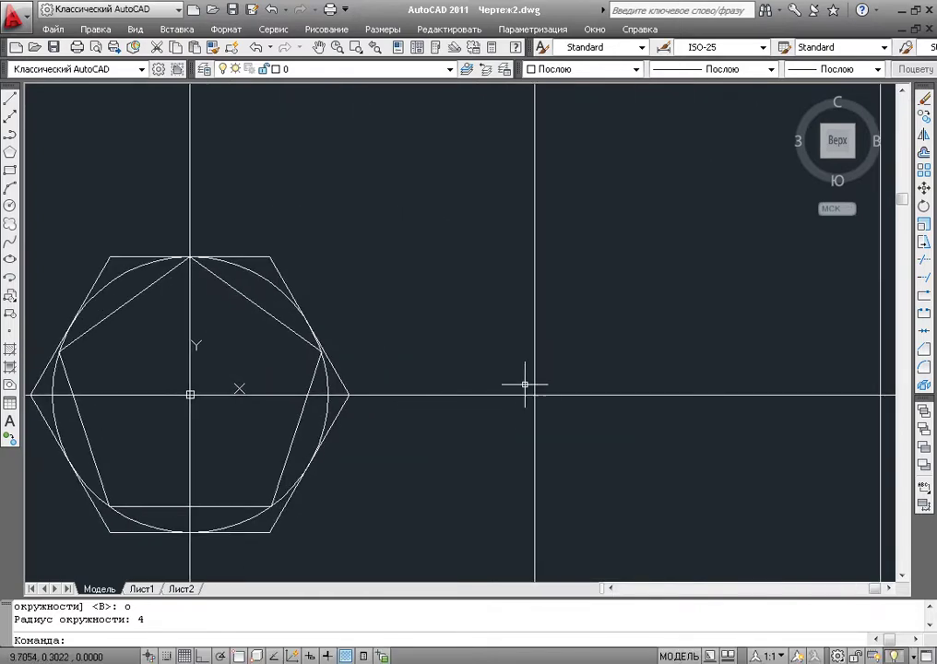
pyautogui.scroll(-4, 243, 310)
pyautogui.moveTo(429, 329); pyautogui.dragTo(345, 351, button='middle')
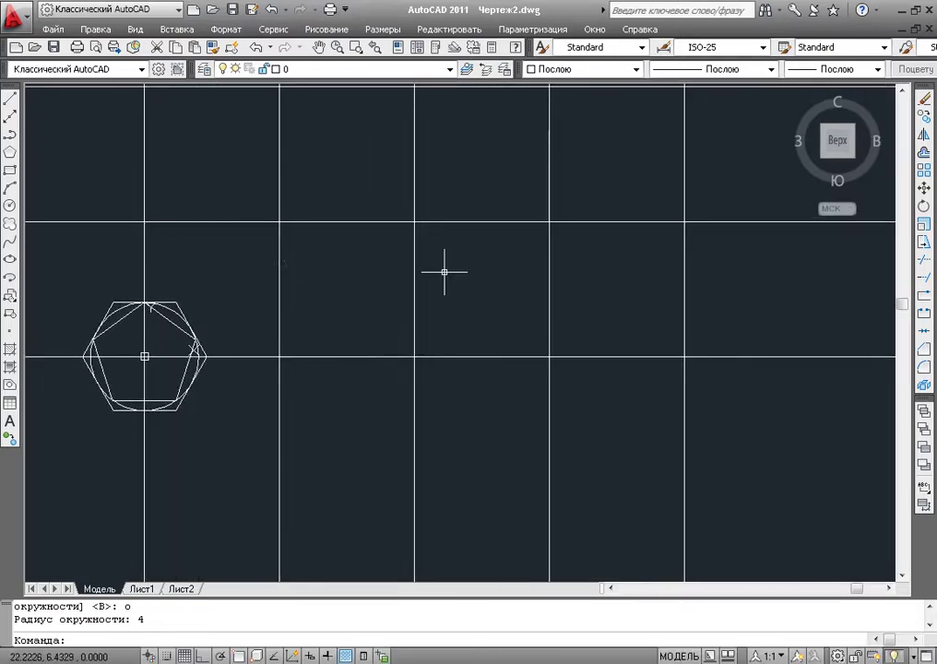
pyautogui.scroll(3, 201, 287)
pyautogui.scroll(2, 201, 287)
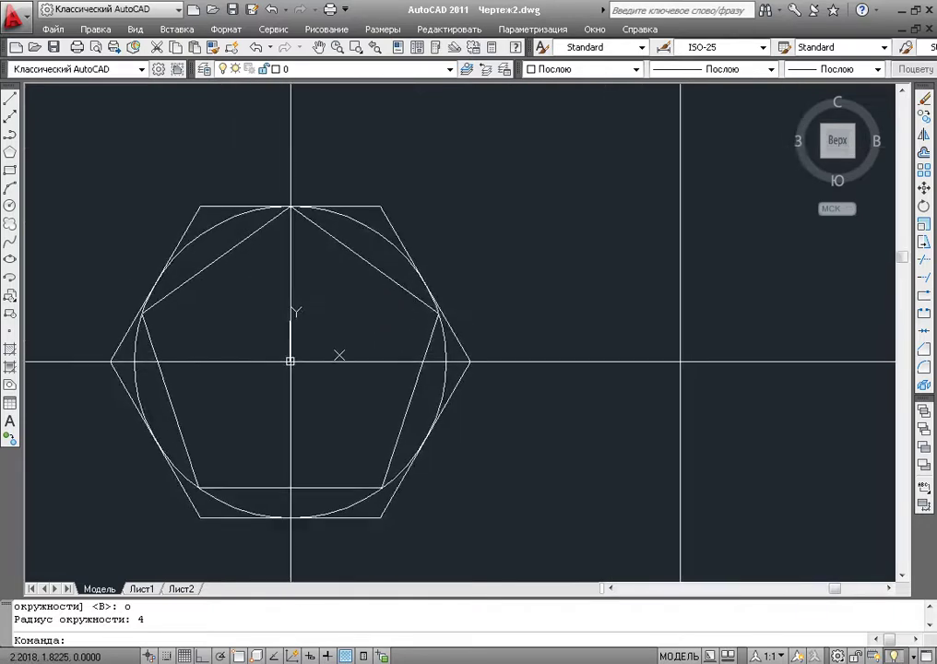
pyautogui.moveTo(331, 259); pyautogui.dragTo(369, 234, button='middle')
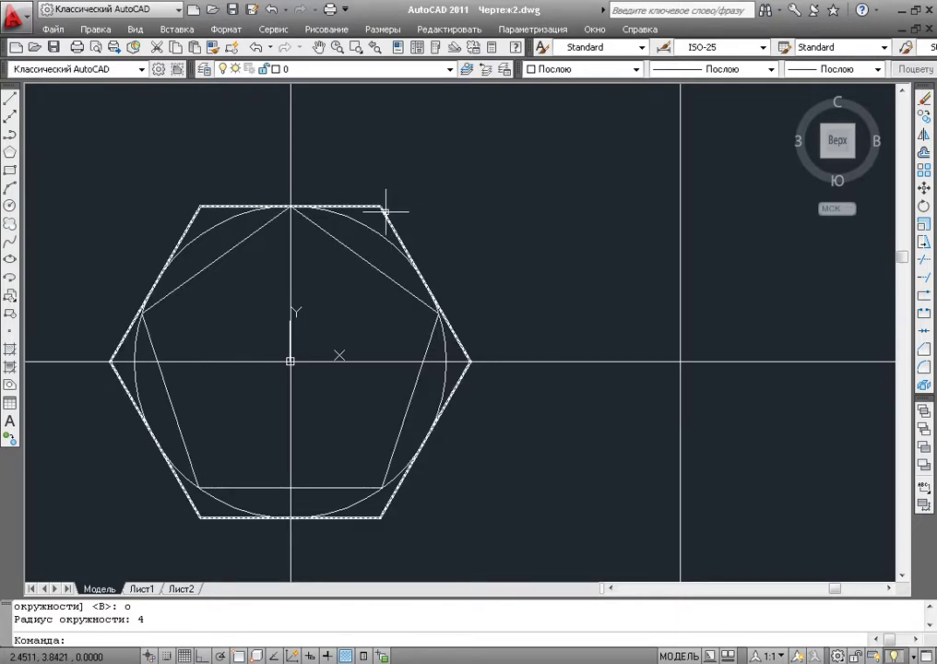
pyautogui.scroll(-2, 471, 129)
pyautogui.moveTo(513, 188); pyautogui.dragTo(432, 313, button='middle')
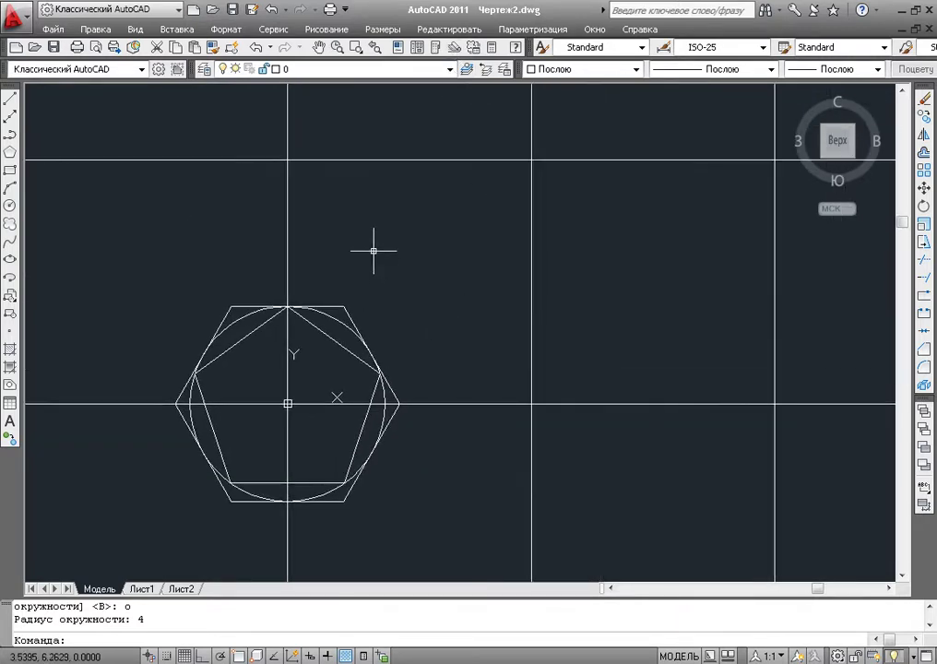
pyautogui.moveTo(495, 207)
pyautogui.mouseDown(button='middle')
pyautogui.moveTo(475, 253)
pyautogui.moveTo(447, 264)
pyautogui.moveTo(389, 322)
pyautogui.mouseUp(button='middle')
pyautogui.scroll(-2, 446, 263)
pyautogui.scroll(-2, 389, 322)
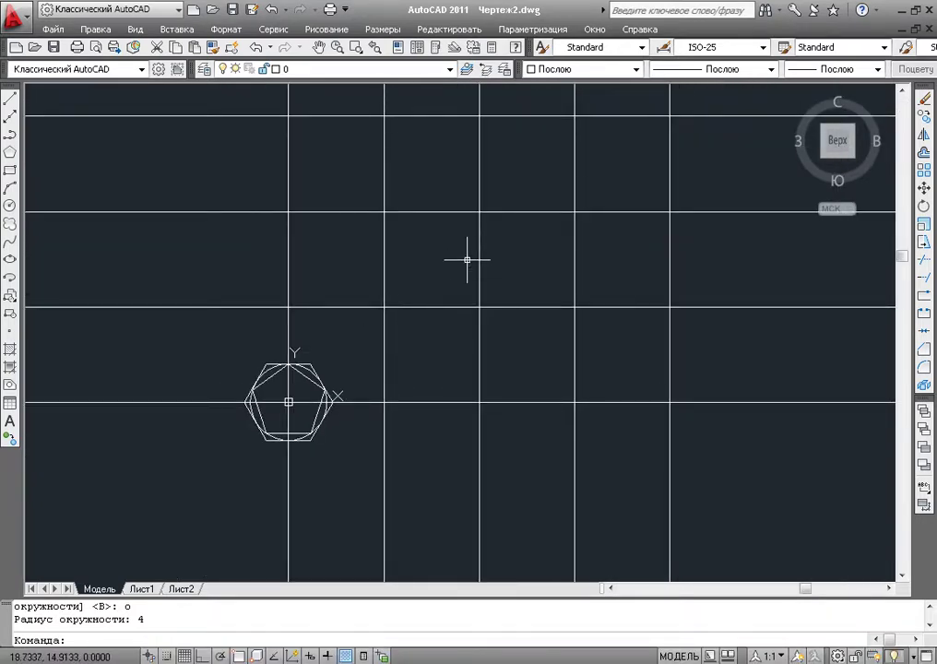
pyautogui.moveTo(442, 302); pyautogui.dragTo(433, 312, button='middle')
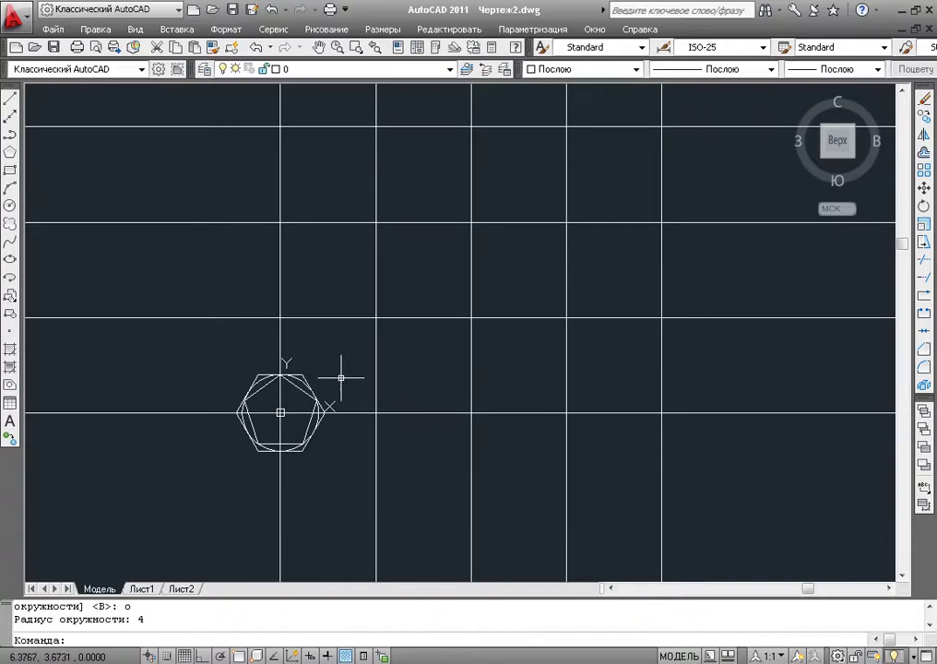
pyautogui.moveTo(339, 373)
pyautogui.mouseDown(button='middle')
pyautogui.moveTo(372, 360)
pyautogui.moveTo(304, 335)
pyautogui.moveTo(314, 345)
pyautogui.mouseUp(button='middle')
pyautogui.scroll(3, 271, 365)
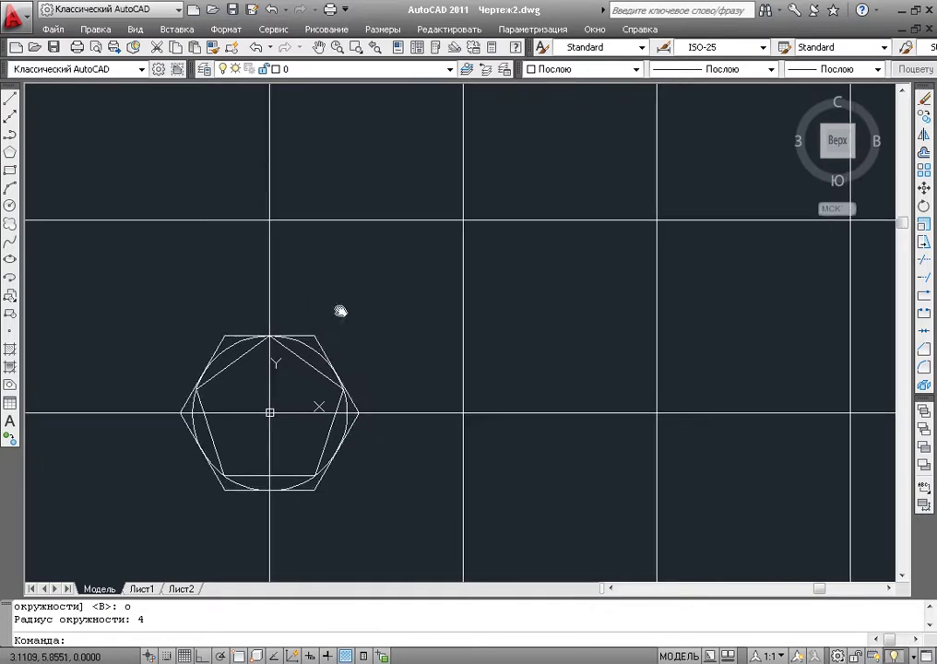
pyautogui.moveTo(354, 311); pyautogui.dragTo(404, 350, button='middle')
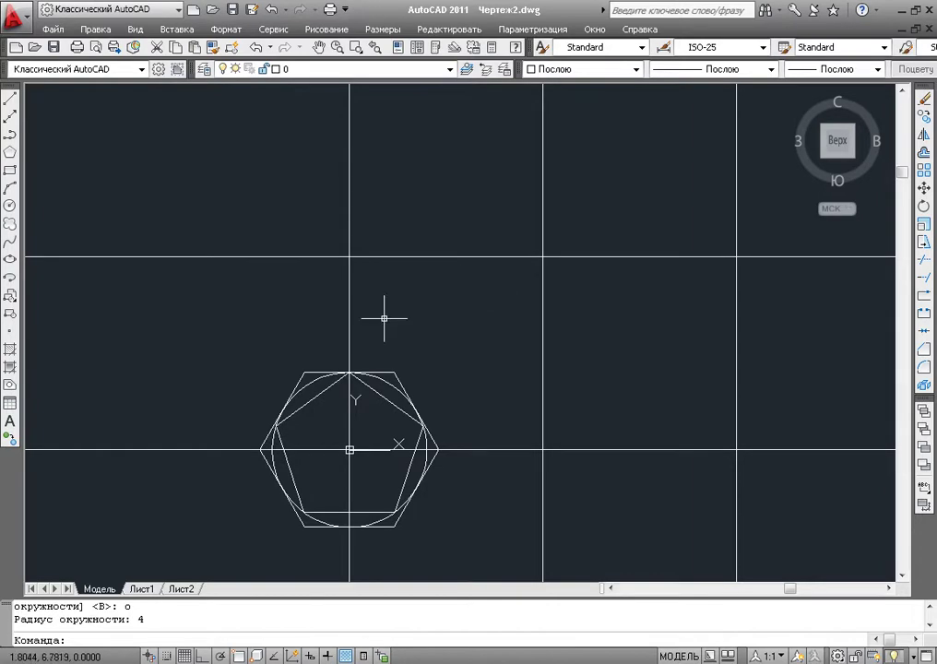
pyautogui.moveTo(388, 321)
pyautogui.mouseDown(button='middle')
pyautogui.moveTo(449, 315)
pyautogui.moveTo(376, 330)
pyautogui.moveTo(370, 277)
pyautogui.moveTo(378, 290)
pyautogui.moveTo(368, 293)
pyautogui.mouseUp(button='middle')
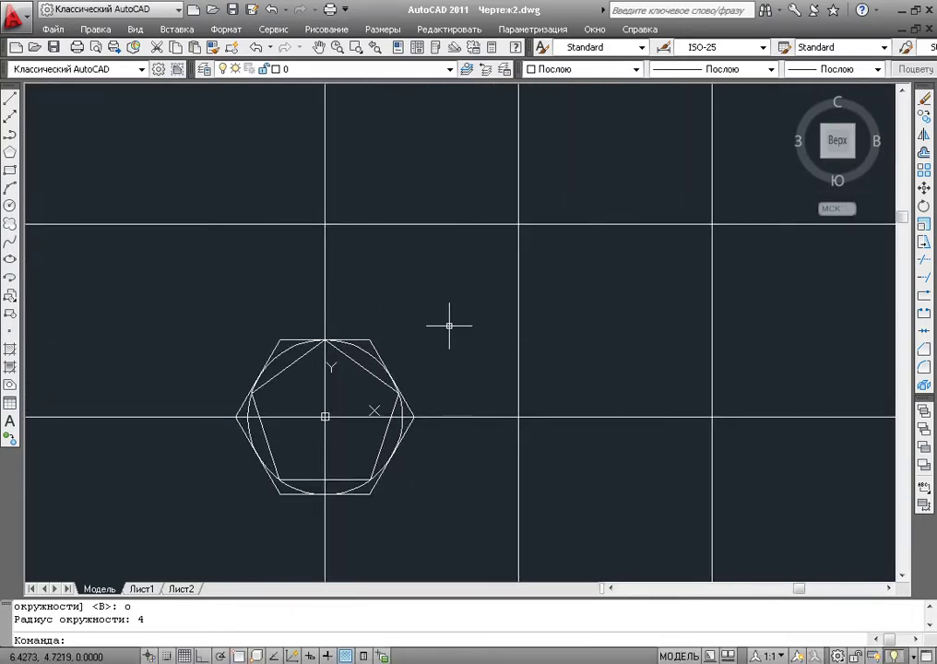
pyautogui.scroll(2, 441, 332)
pyautogui.scroll(-3, 319, 246)
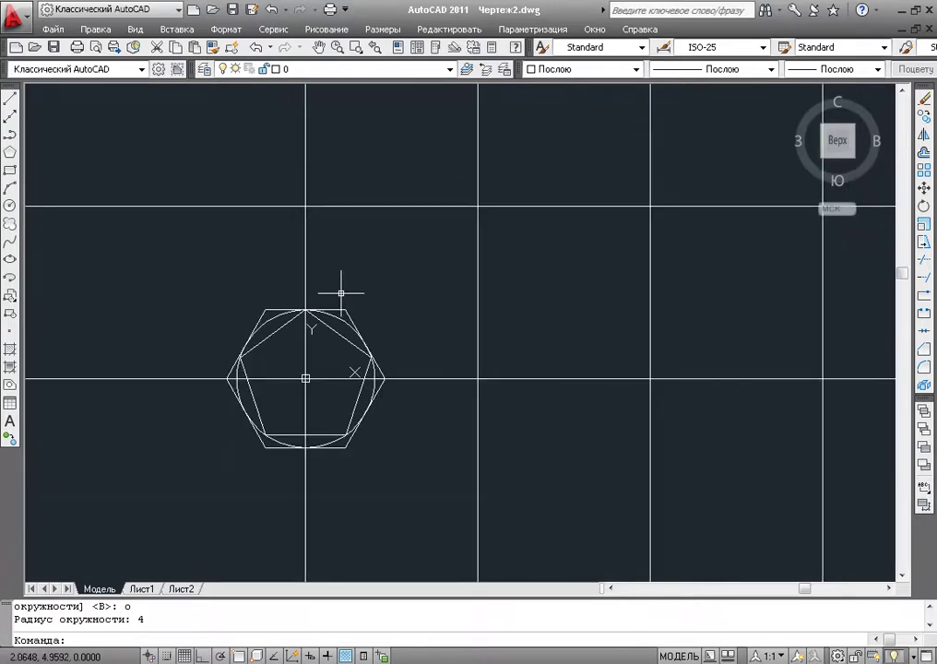
pyautogui.moveTo(335, 243)
pyautogui.mouseDown(button='middle')
pyautogui.moveTo(341, 272)
pyautogui.moveTo(230, 268)
pyautogui.moveTo(316, 284)
pyautogui.moveTo(314, 293)
pyautogui.mouseUp(button='middle')
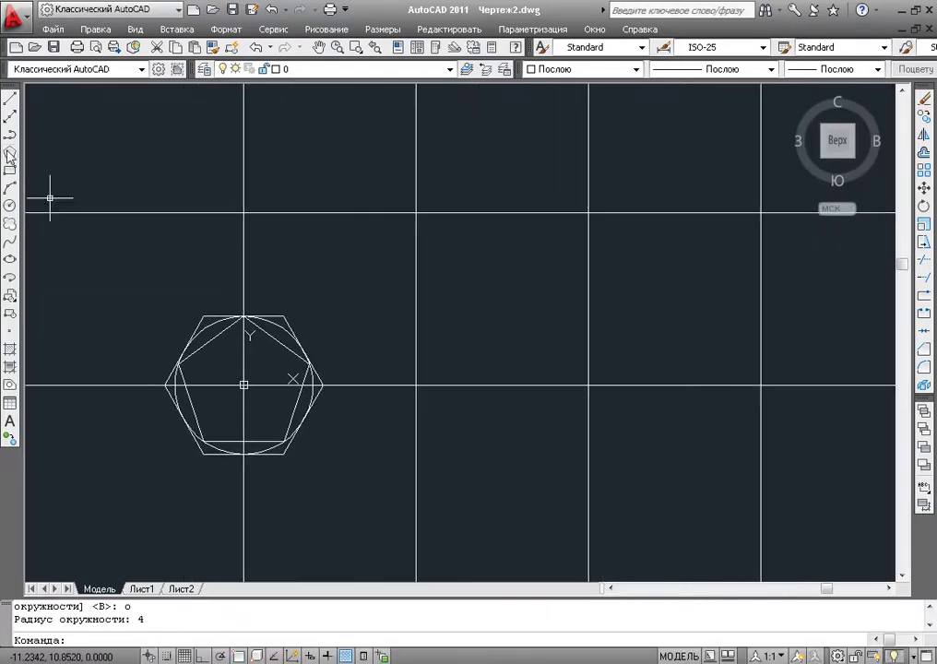
# Start a new regular polygon, accepting the default of 6 sides
pyautogui.click(9, 154)
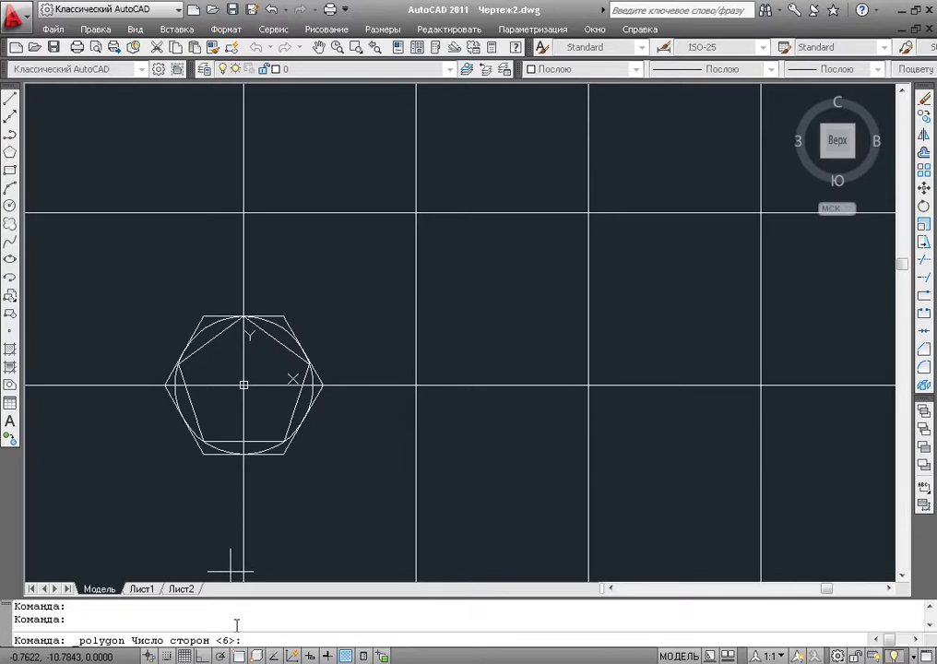
pyautogui.press('Return')
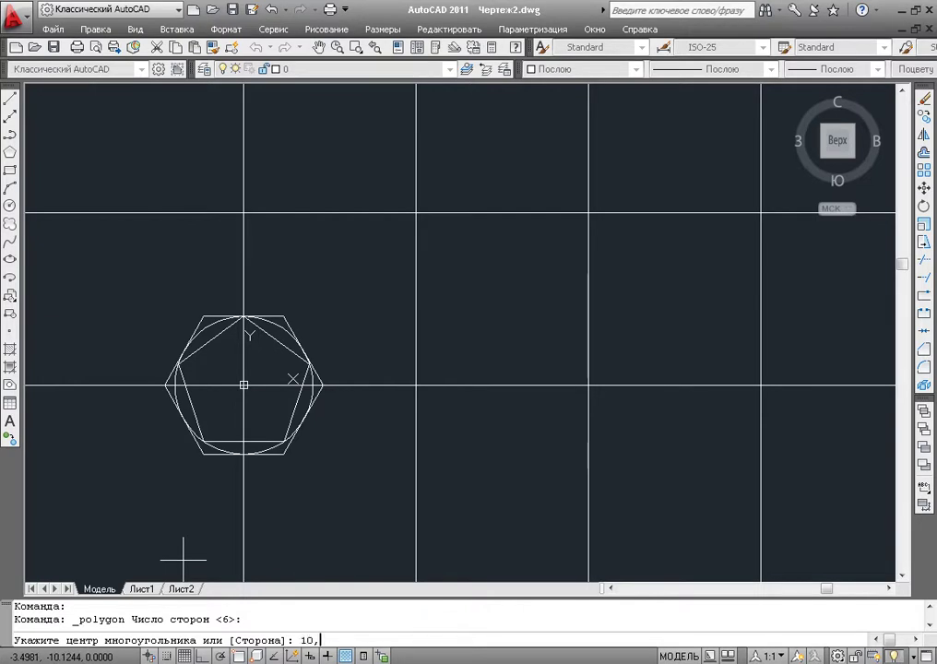
# Draw a circumscribed radius-4 hexagon centred at 10,0
pyautogui.press('Return')
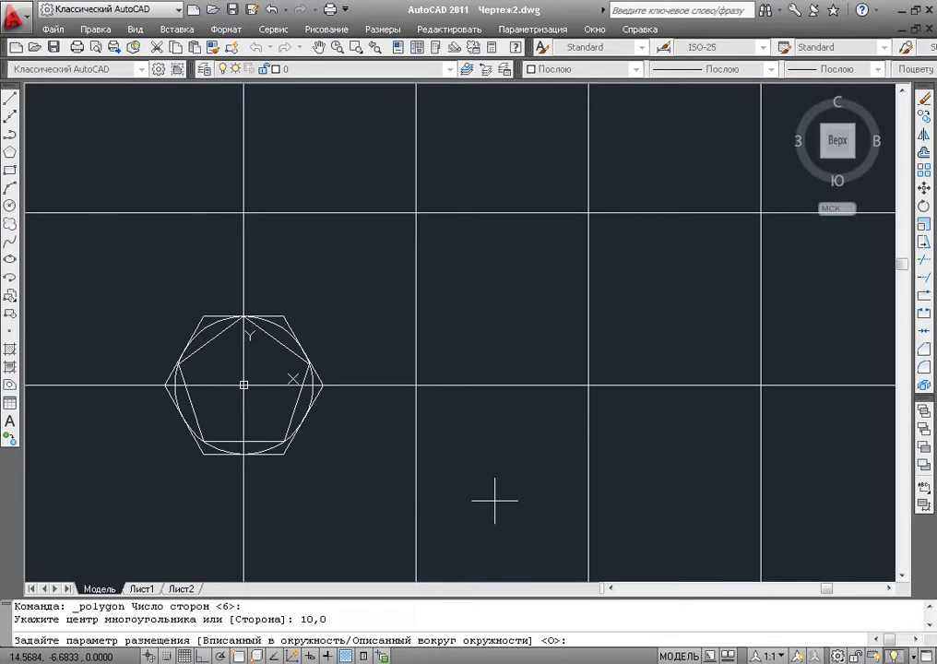
pyautogui.press('Return')
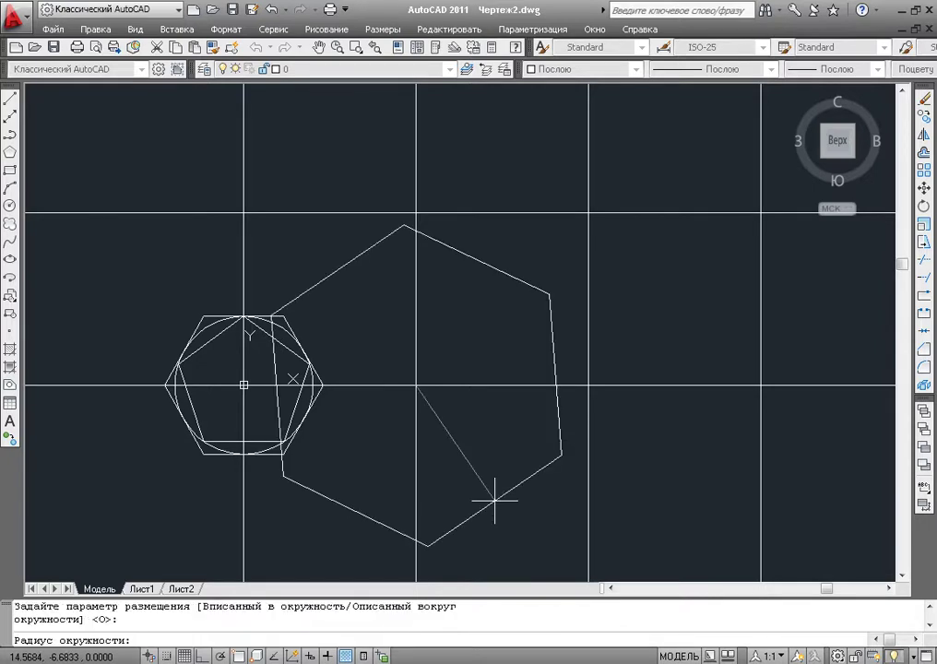
pyautogui.write('4')
pyautogui.press('Return')
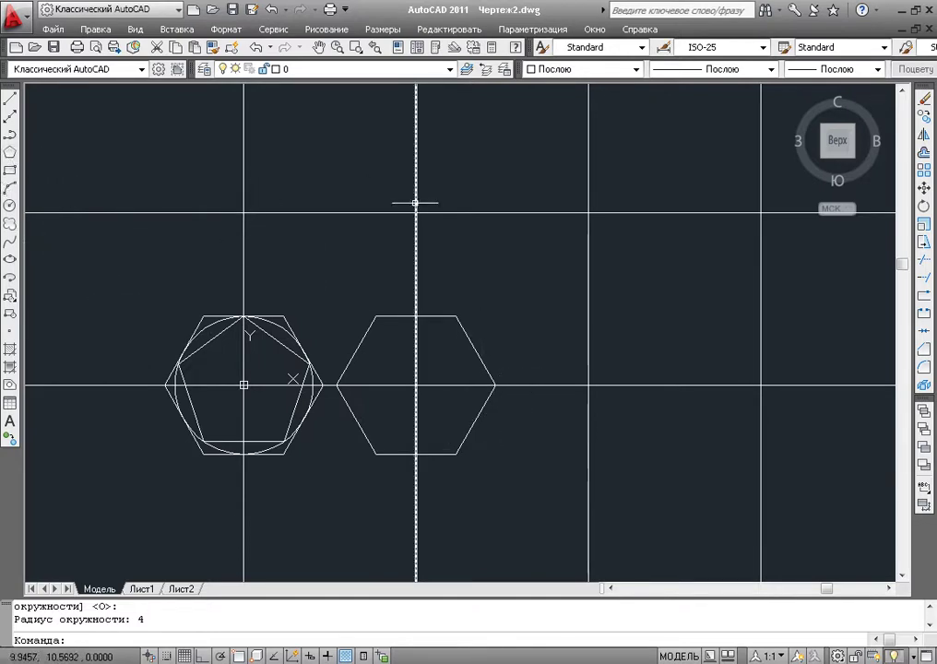
pyautogui.press('Return')
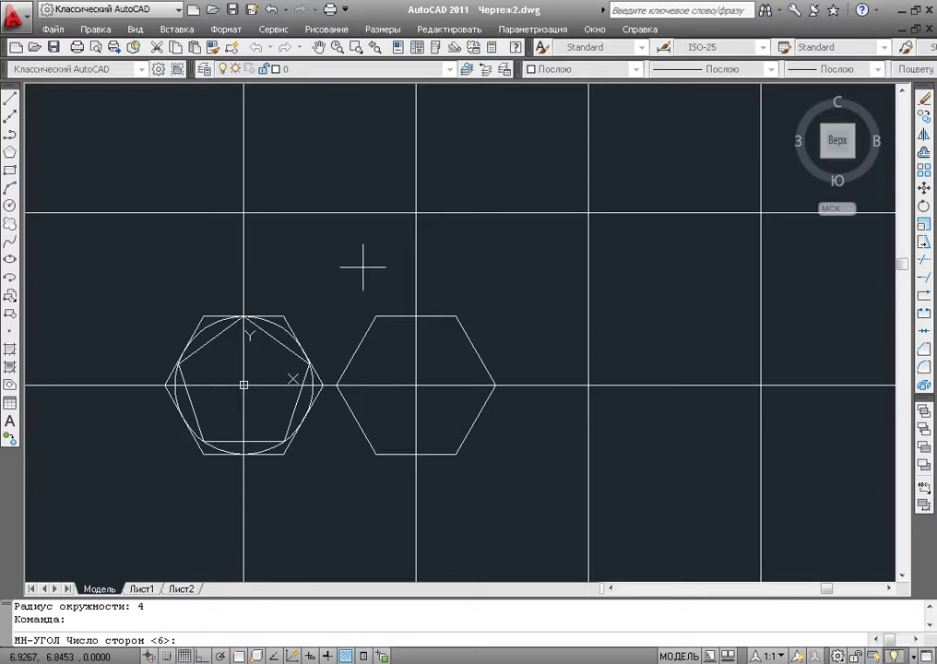
# Draw a 6-sided polygon centred at 20,0, circumscribed with radius 4
pyautogui.press('Return')
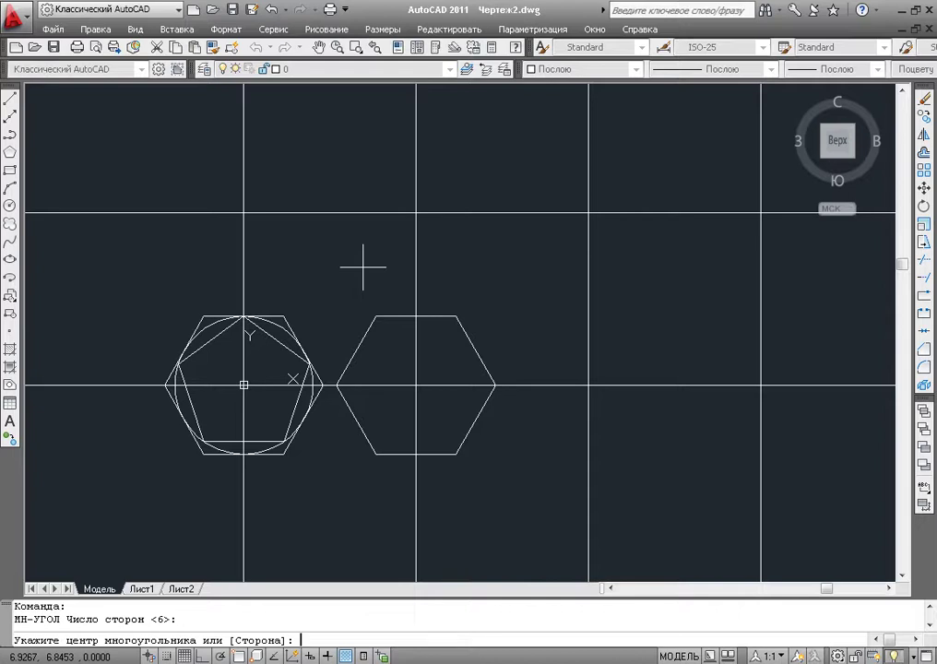
pyautogui.write('3')
pyautogui.write('0')
pyautogui.press('BackSpace')
pyautogui.press('BackSpace')
pyautogui.write('20,0')
pyautogui.press('Return')
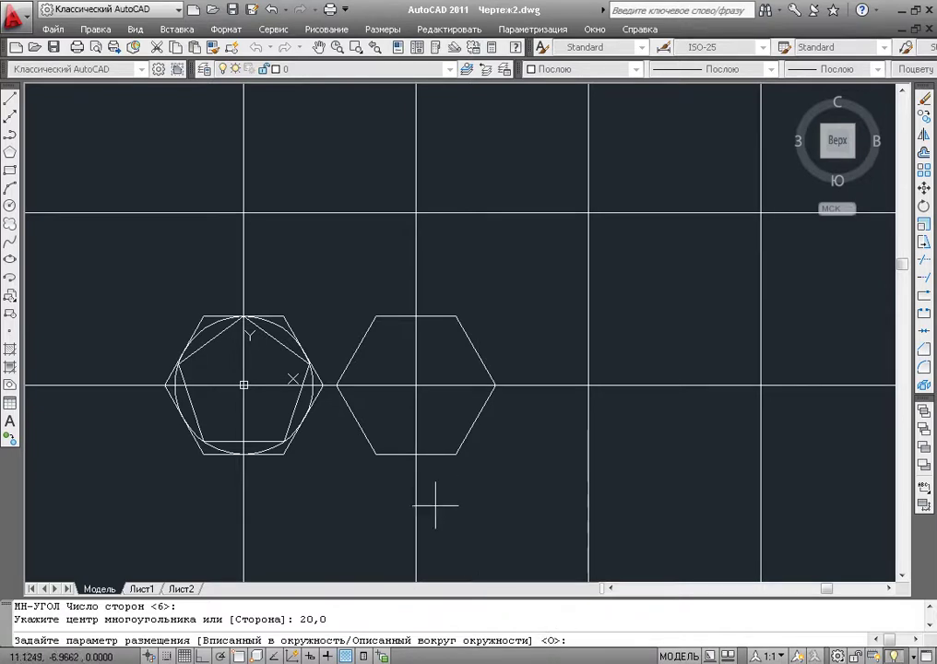
pyautogui.press('Return')
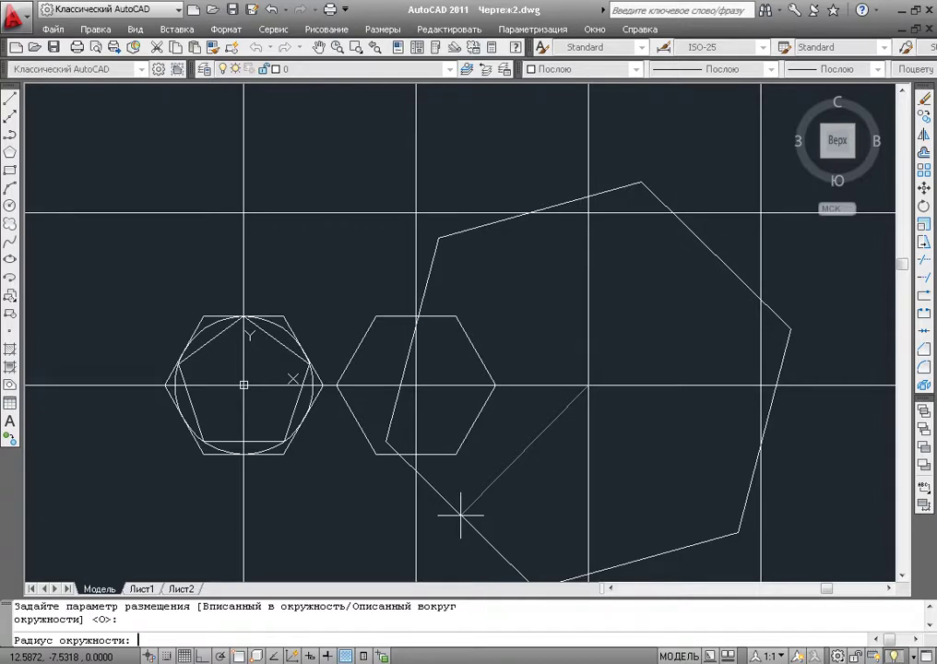
pyautogui.write('4')
pyautogui.press('Return')
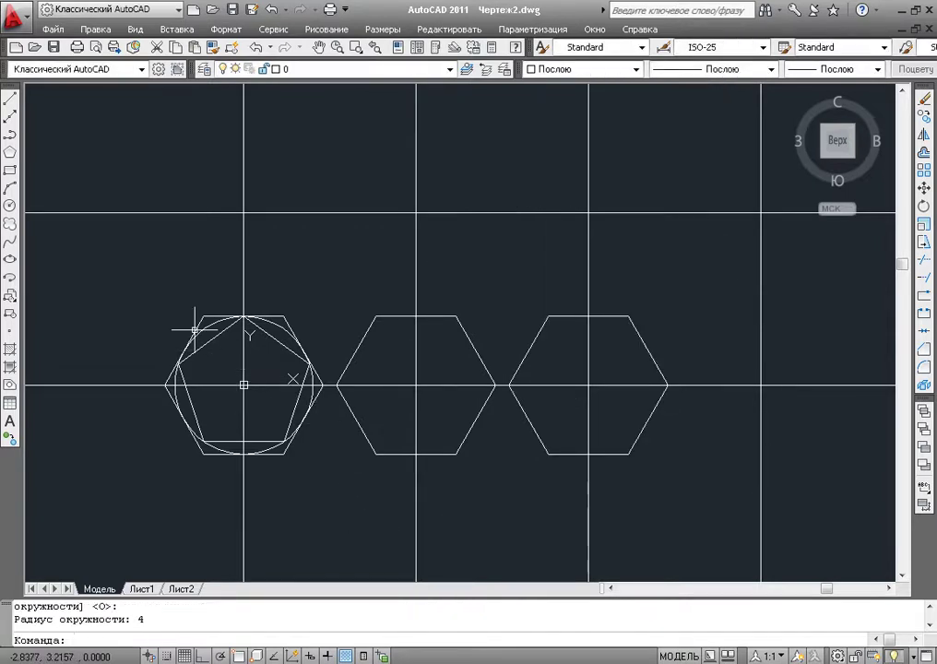
# Zoom and pan until the three radius-4 hexagons, circle and pentagon fill the drawing area
pyautogui.moveTo(195, 328); pyautogui.dragTo(282, 307, button='middle')
pyautogui.scroll(2, 417, 373)
pyautogui.moveTo(561, 390)
pyautogui.mouseDown(button='middle')
pyautogui.moveTo(401, 373)
pyautogui.moveTo(424, 387)
pyautogui.mouseUp(button='middle')
pyautogui.moveTo(296, 305); pyautogui.dragTo(342, 310, button='middle')
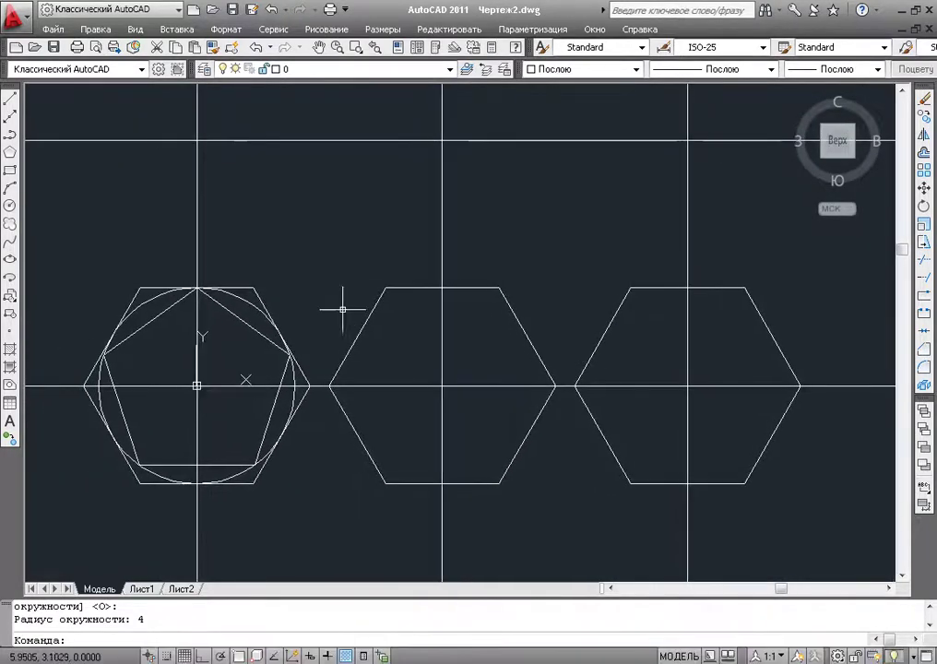